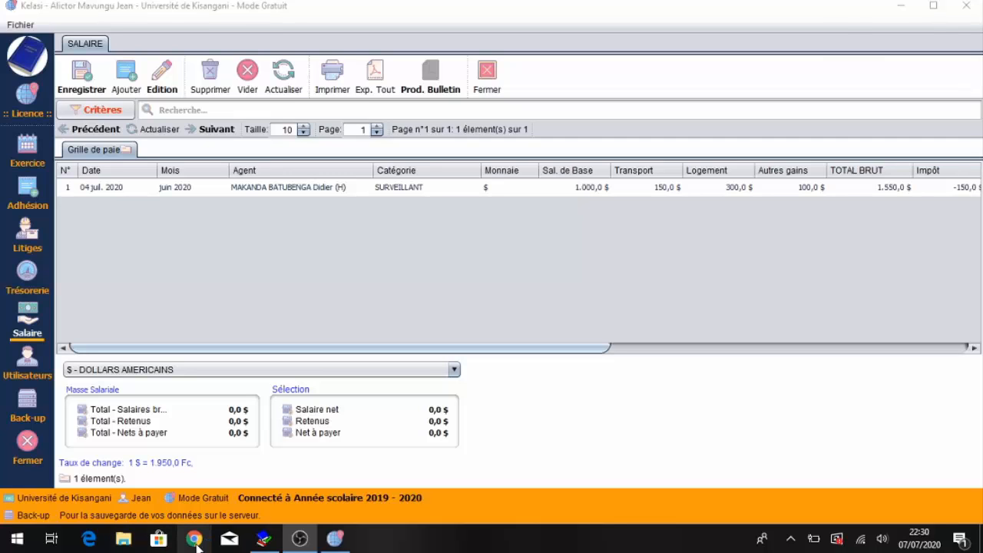
click(194, 539)
text(www.kelasi)
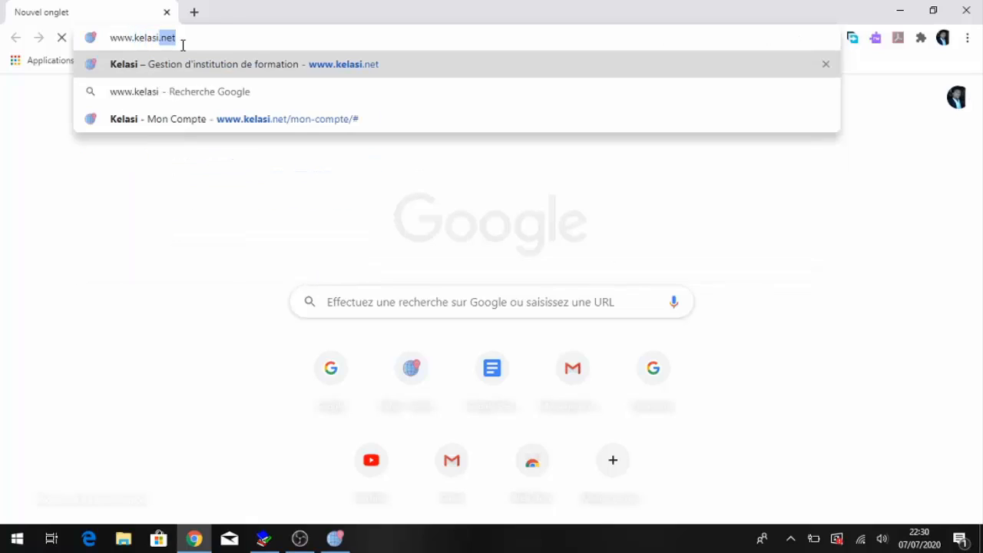
key(Return)
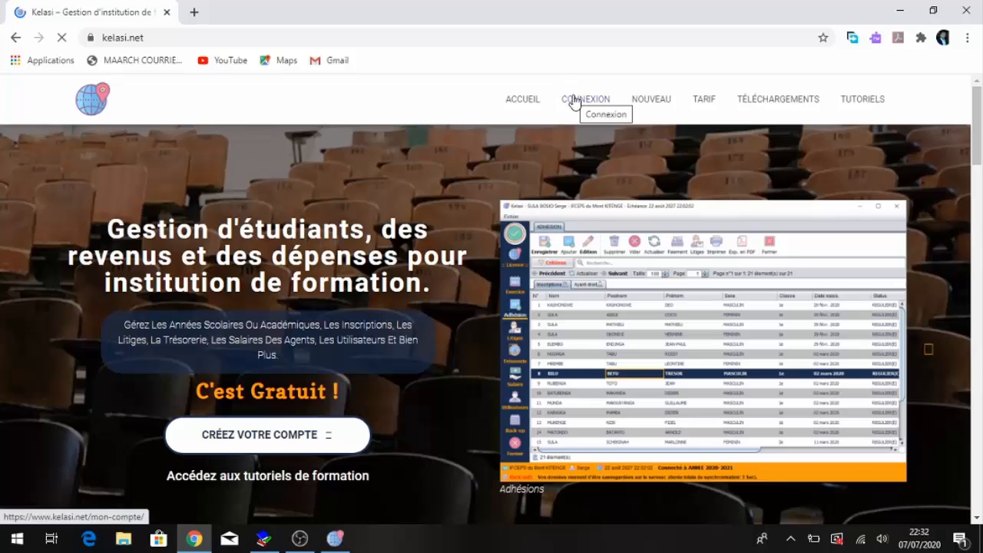
- Open the Connexion login page and enter the admin's e-mail address
click(574, 102)
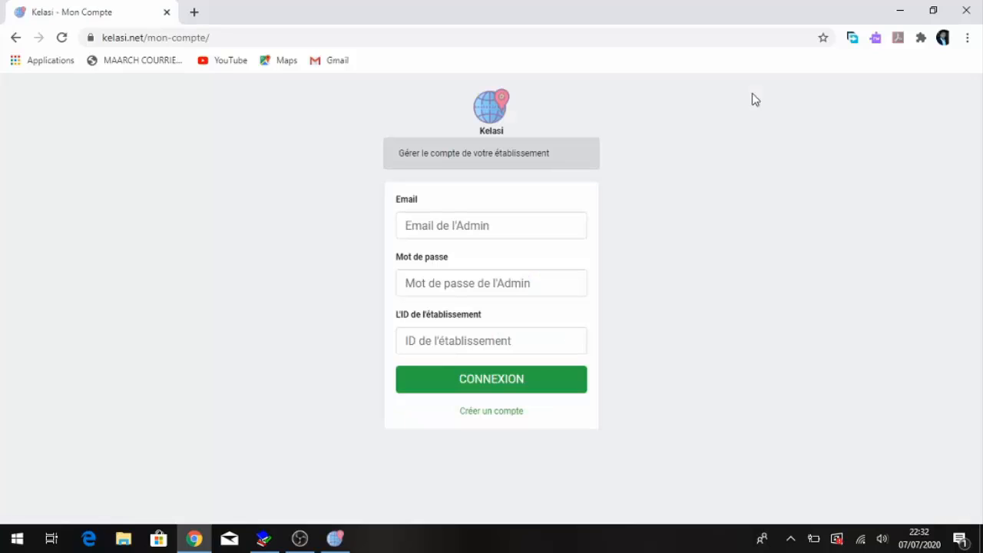
click(490, 222)
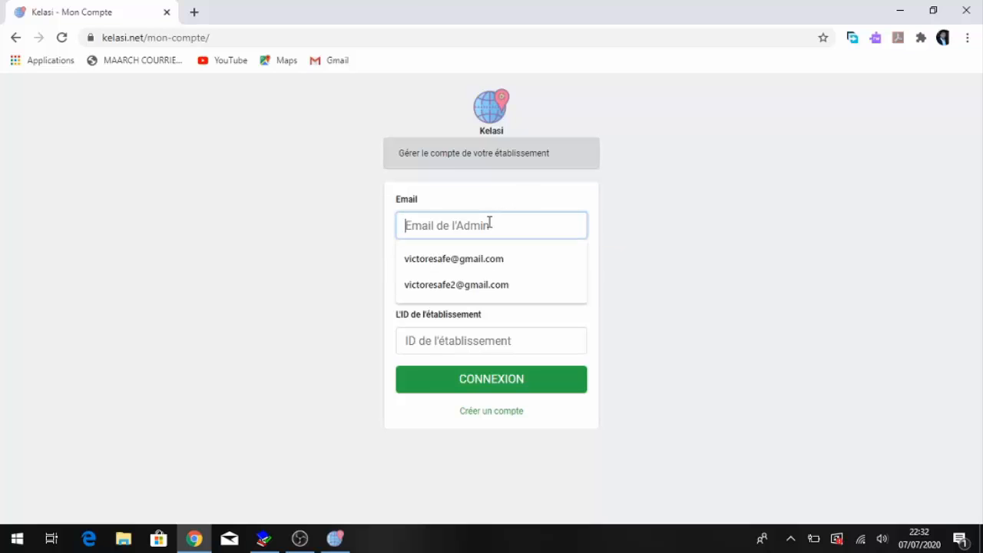
text(vc)
key(BackSpace)
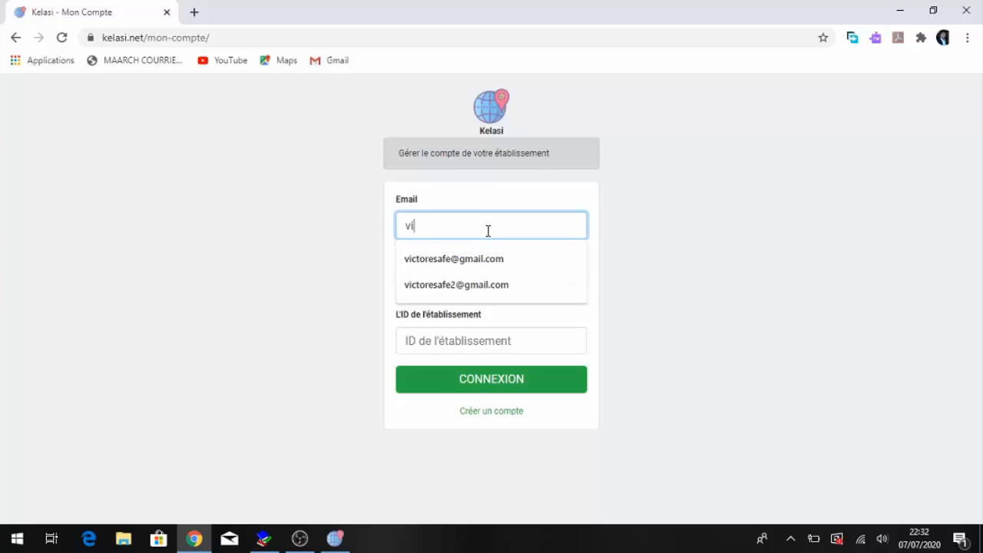
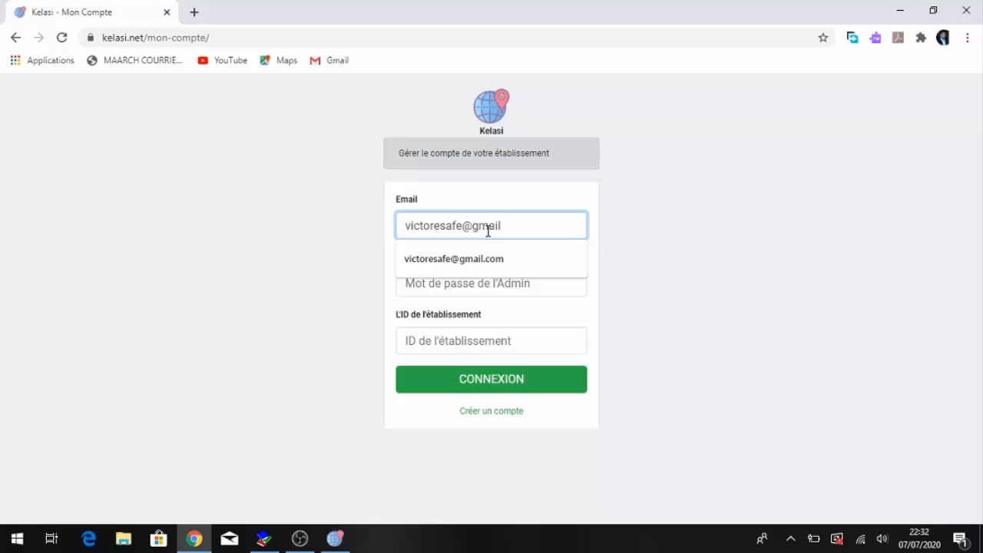
- Enter the admin password and establishment ID 14, then submit the login
key(Tab)
text(•••••••••)
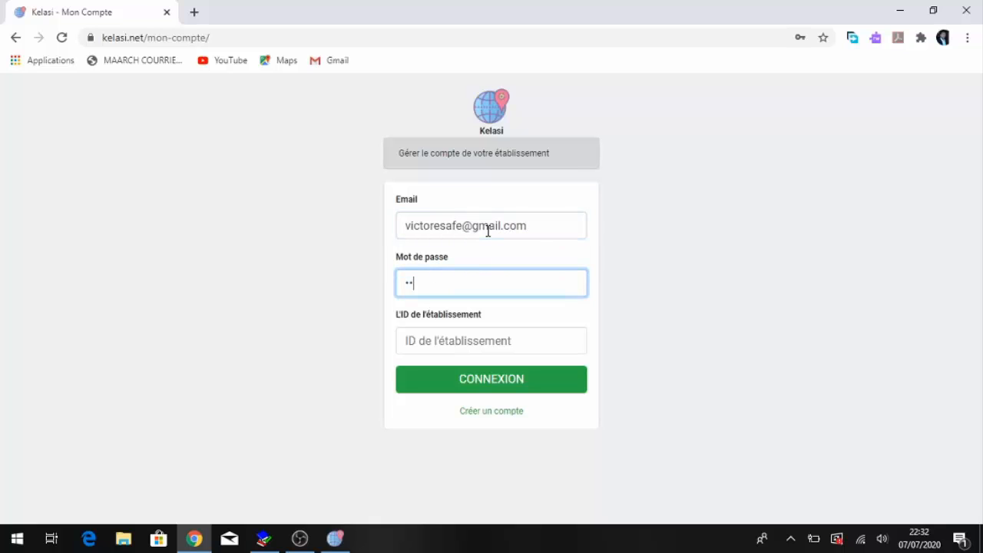
text(•••••)
key(Tab)
text(14)
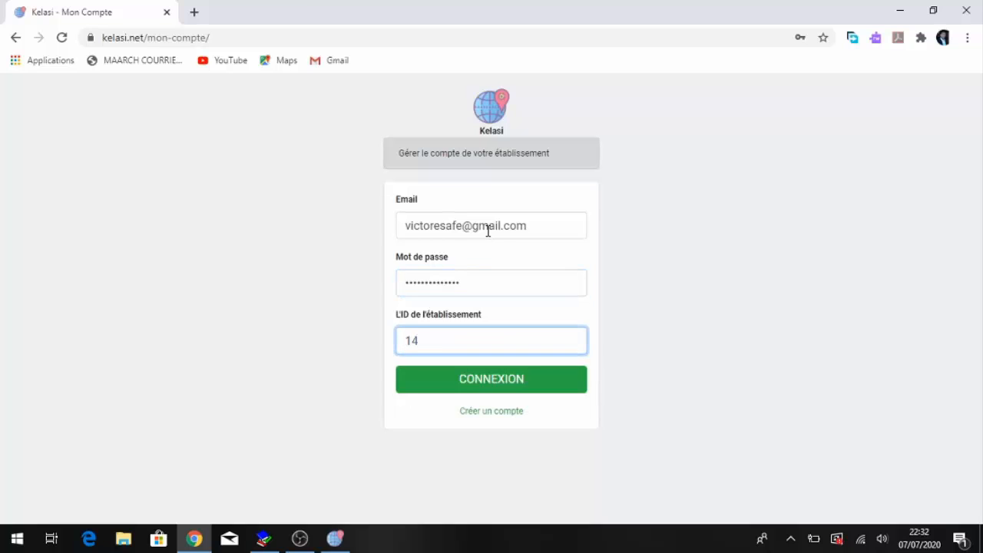
key(Return)
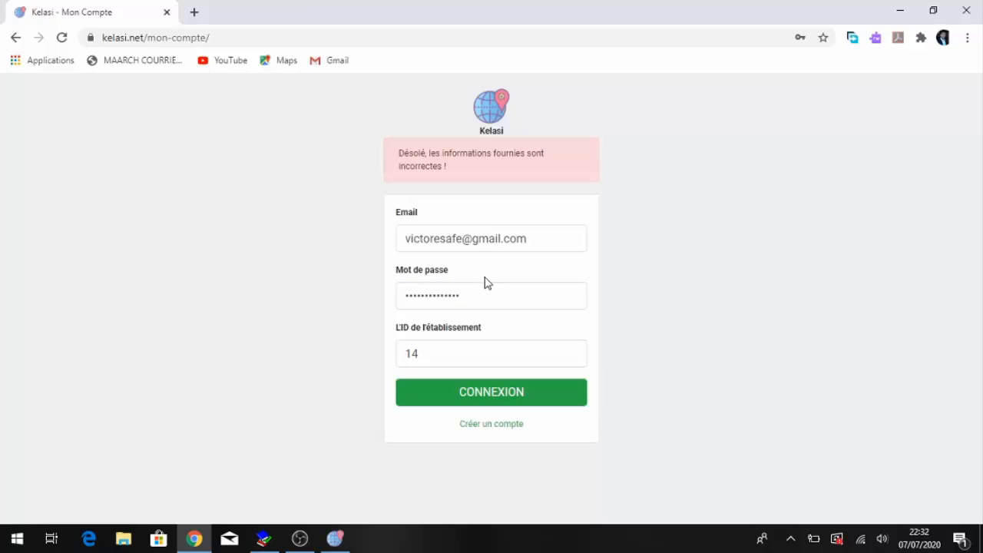
- Replace the admin password with the correct one and log in again
drag(484, 282, 333, 289)
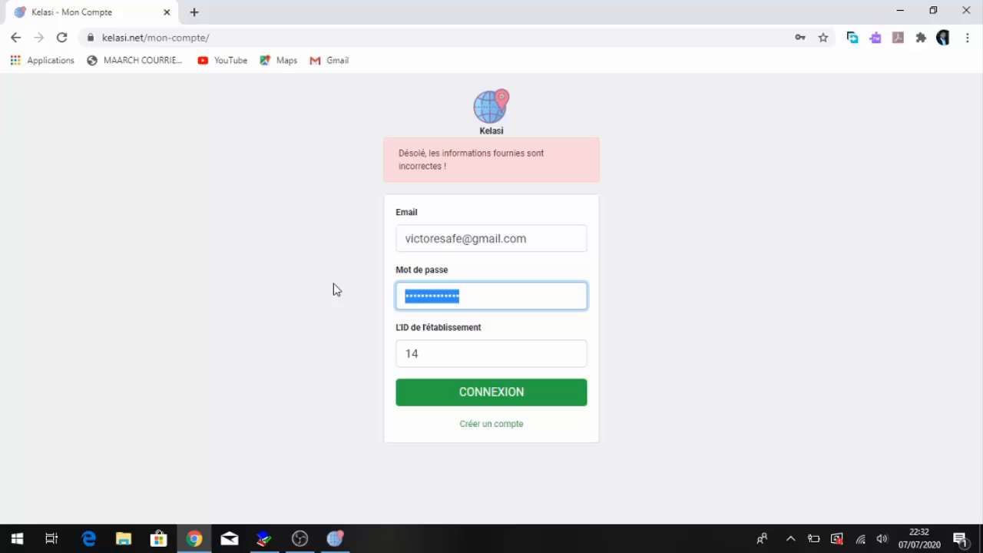
text(•••••••)
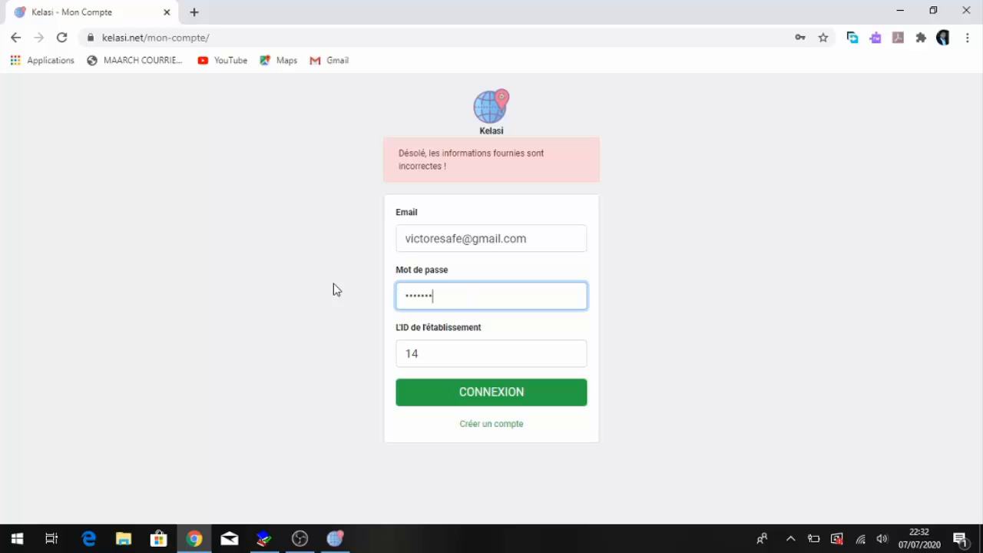
text(•••••••••)
key(Return)
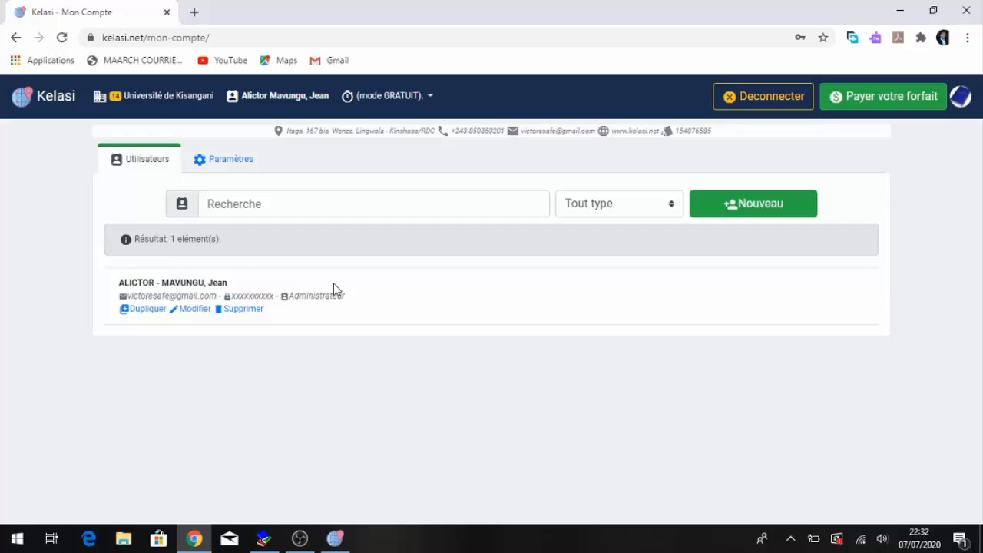
click(735, 207)
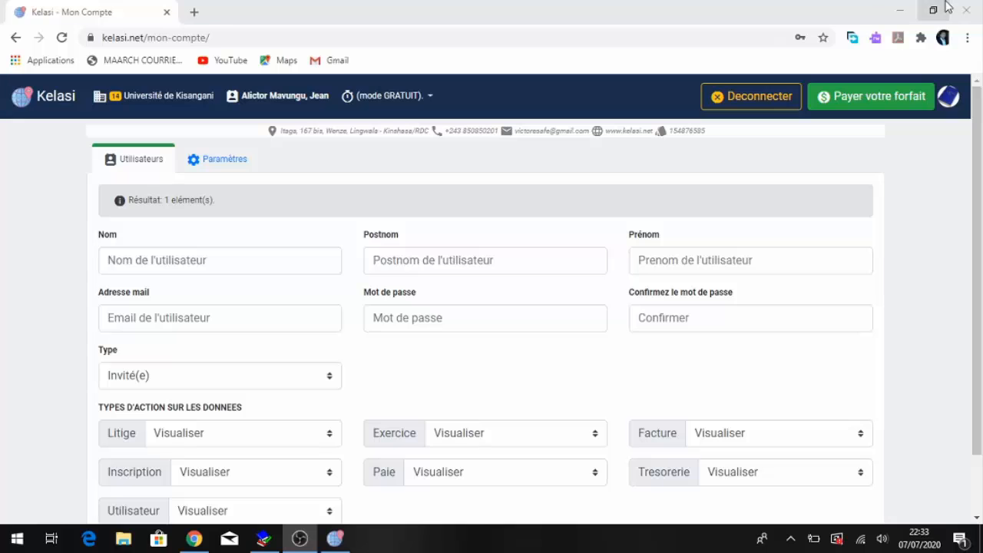
click(761, 96)
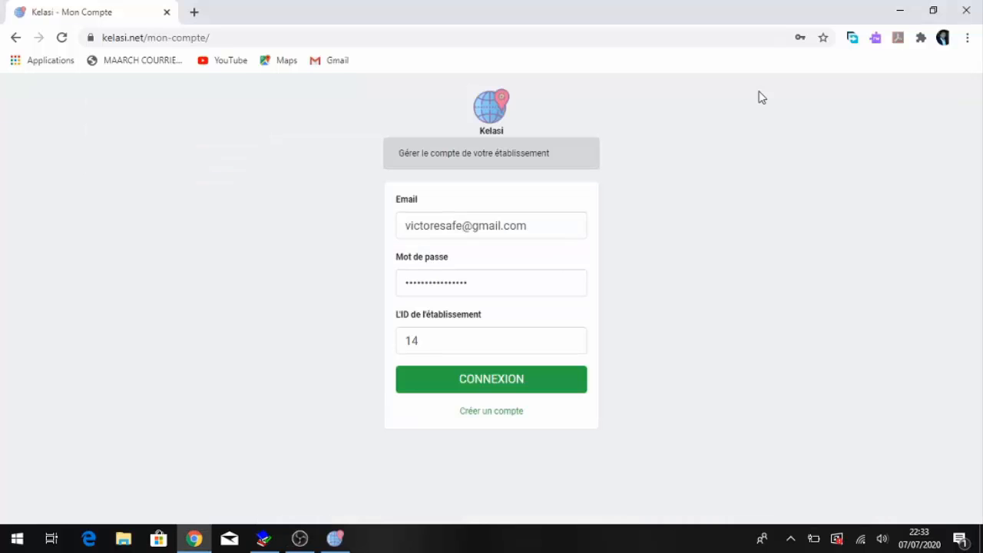
click(895, 10)
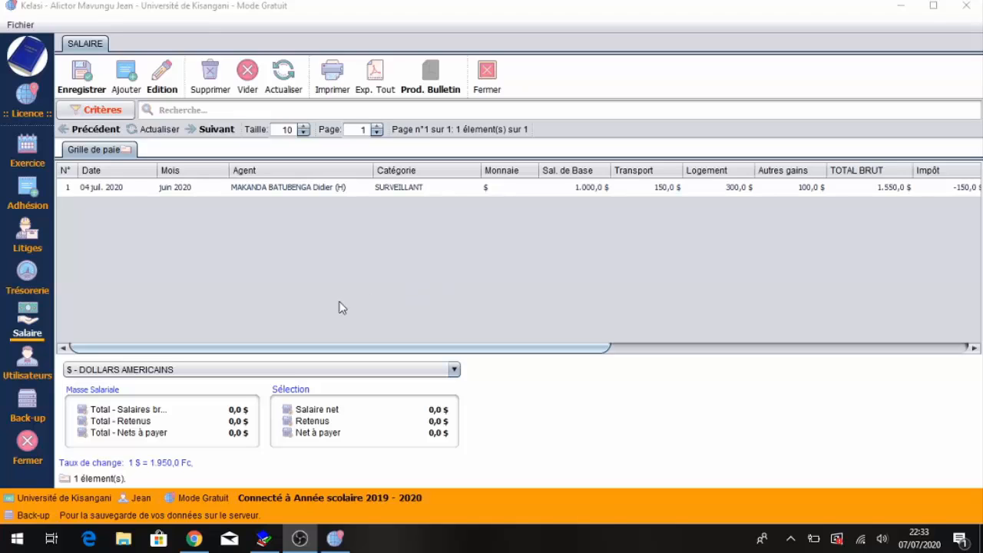
- Open user management from the desktop app's Utilisateurs module and start a new user
click(41, 366)
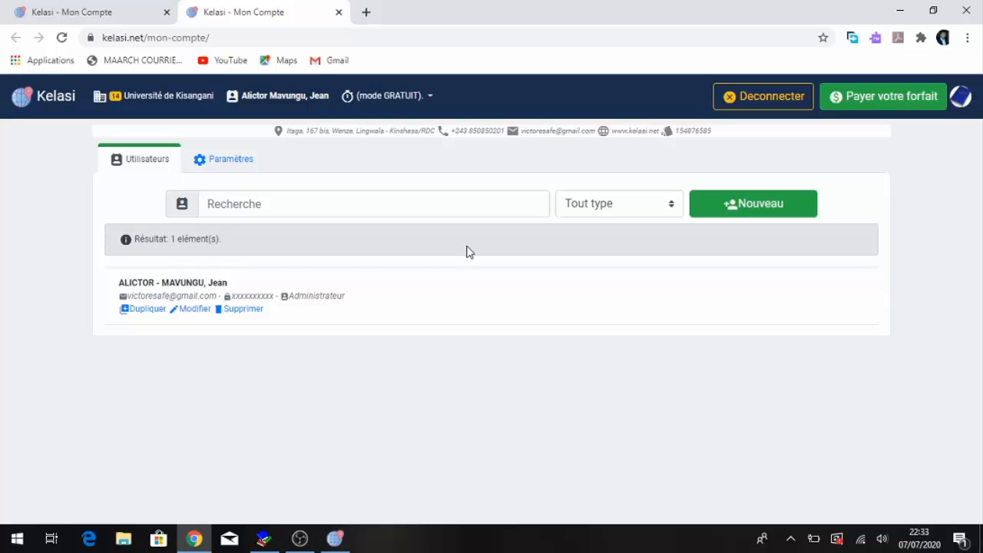
click(753, 206)
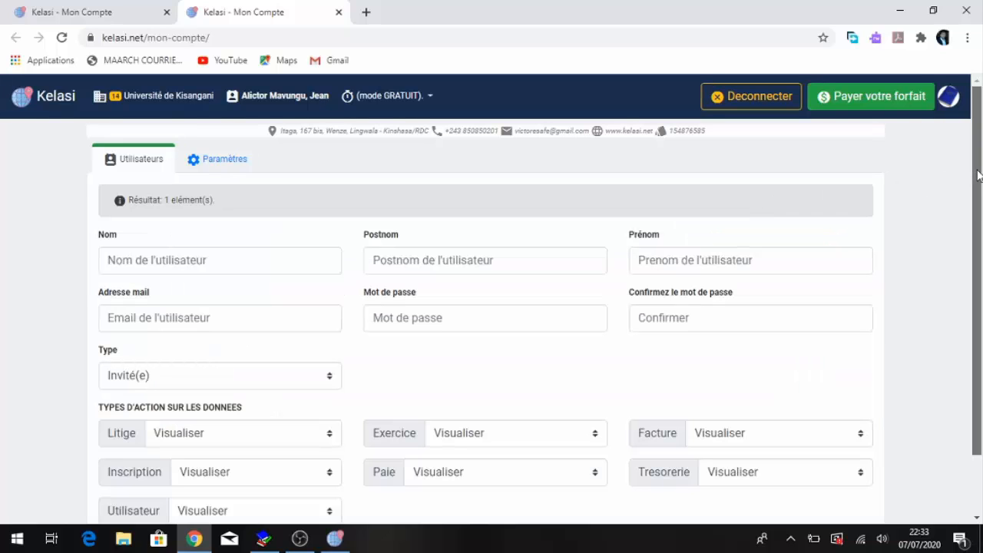
- Fill in the new user's last name, postnom and first name
drag(975, 177, 980, 209)
click(231, 217)
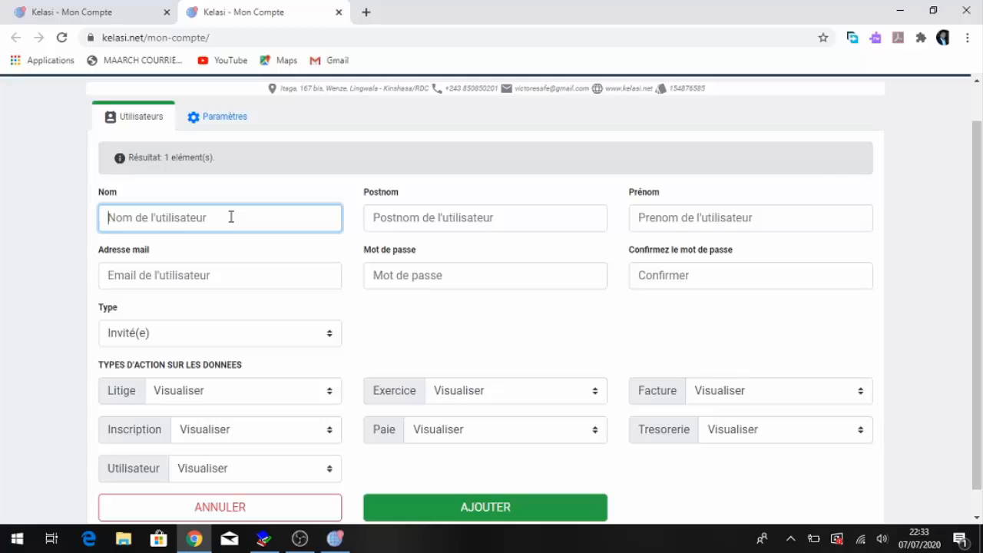
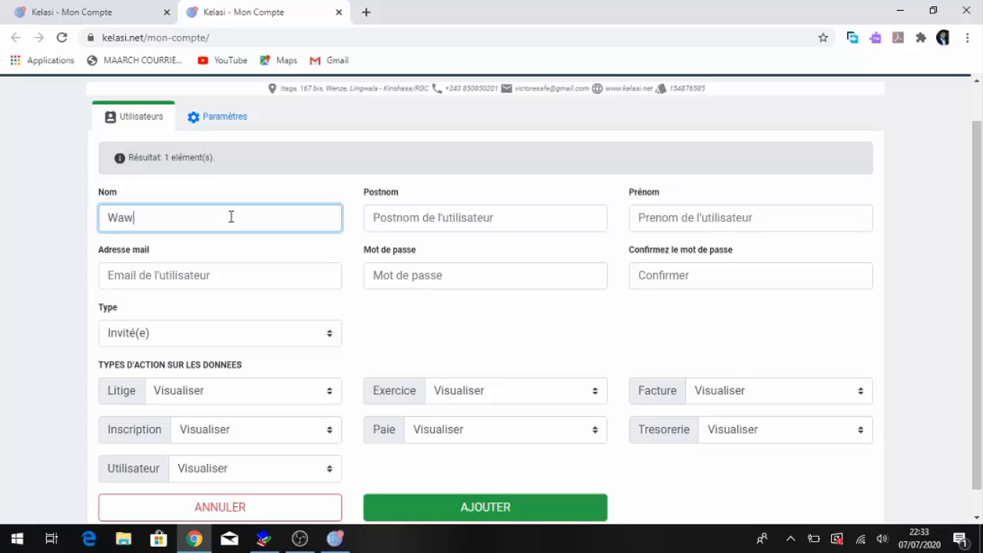
key(Tab)
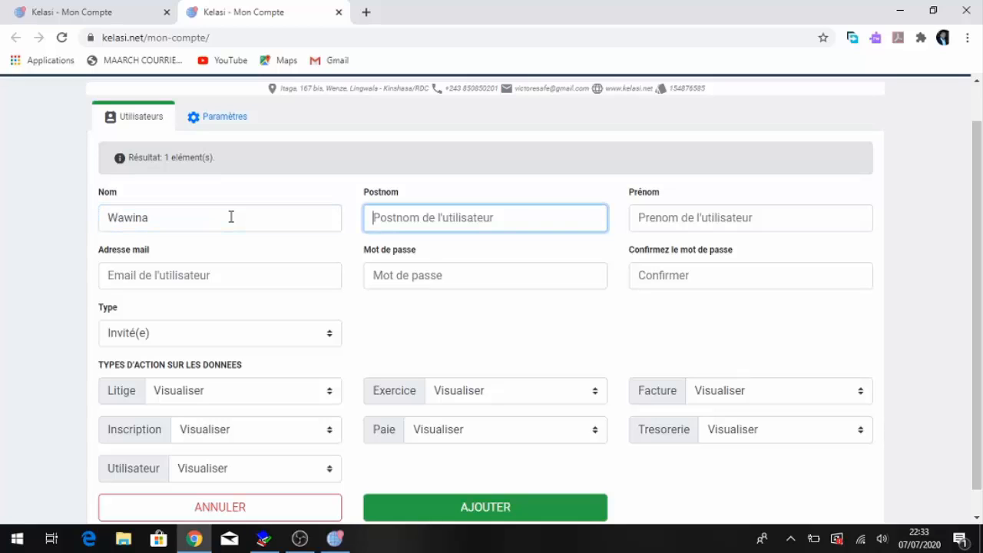
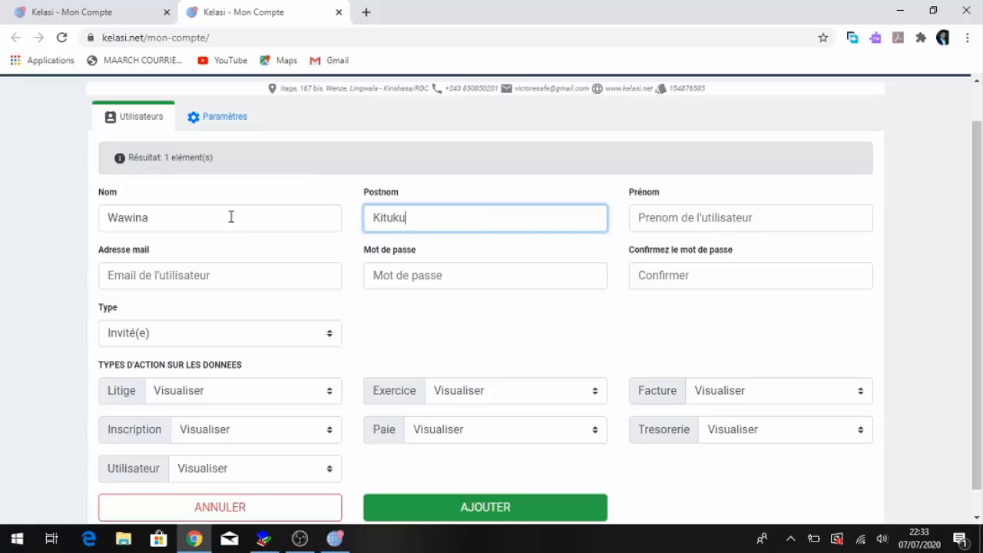
key(Tab)
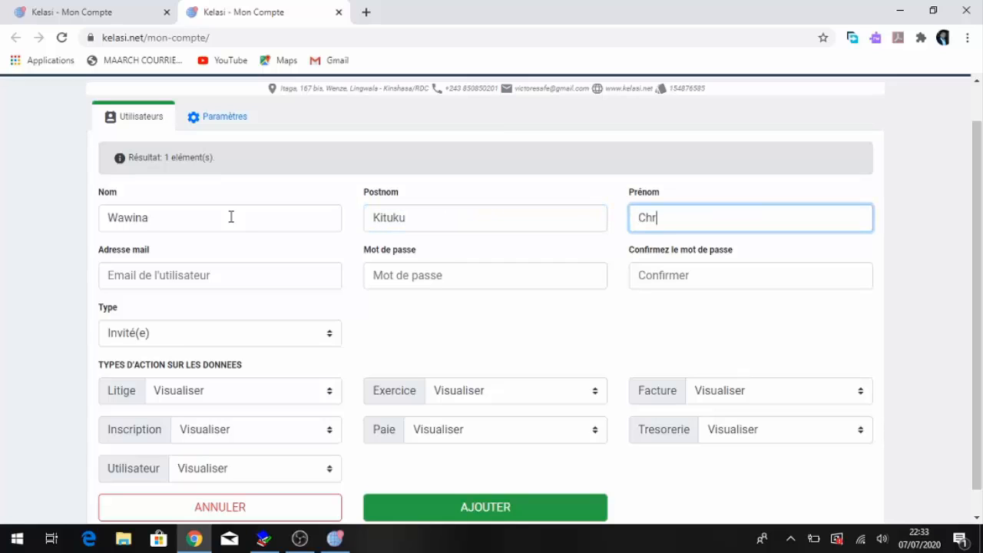
key(Tab)
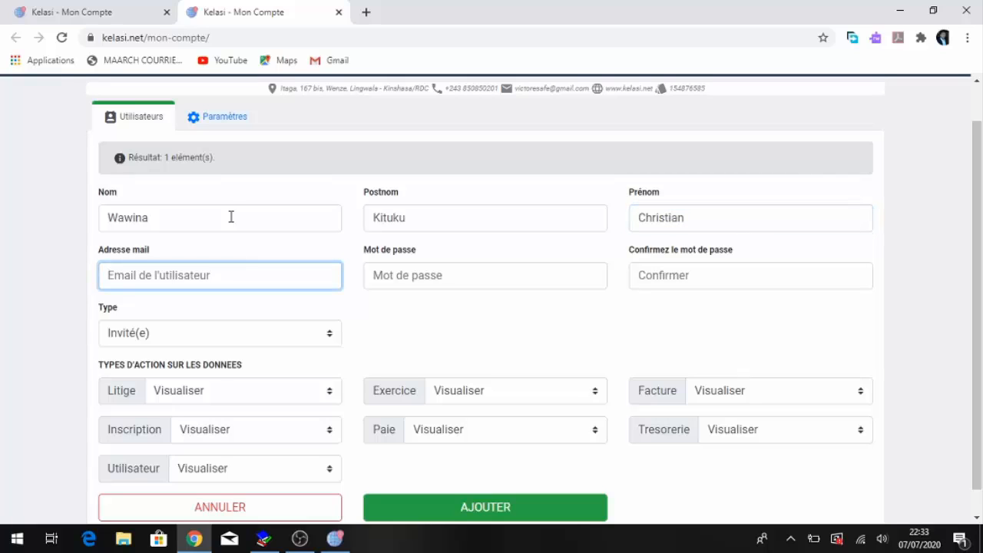
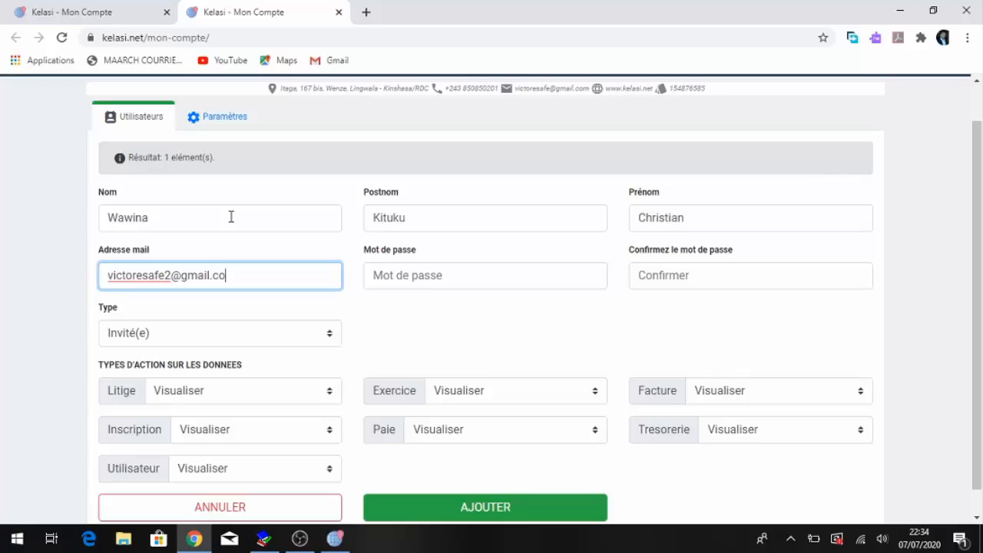
- Fill in the new user's e-mail address
key(Tab)
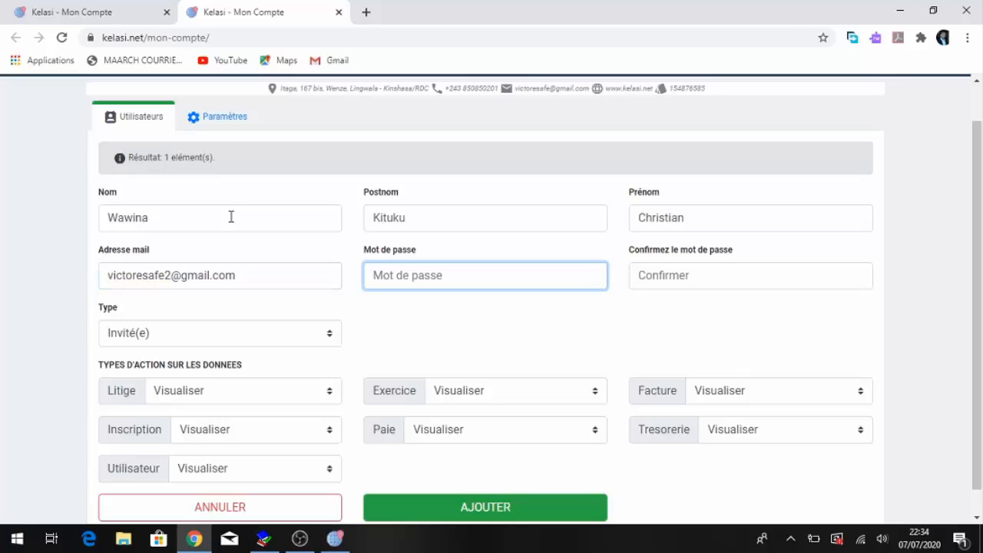
- Enter the new user's password and confirm it
text(•••••••••••)
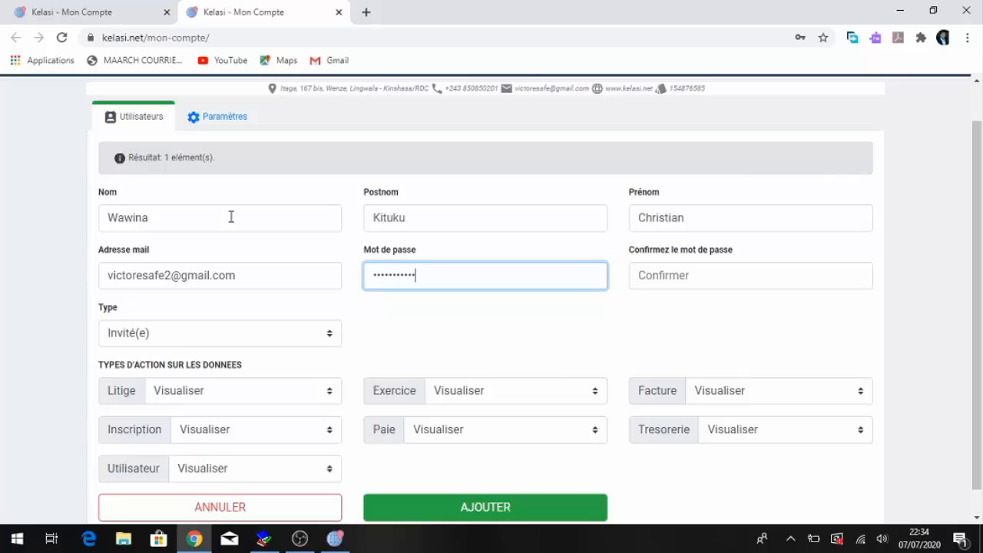
text(•••••)
key(Tab)
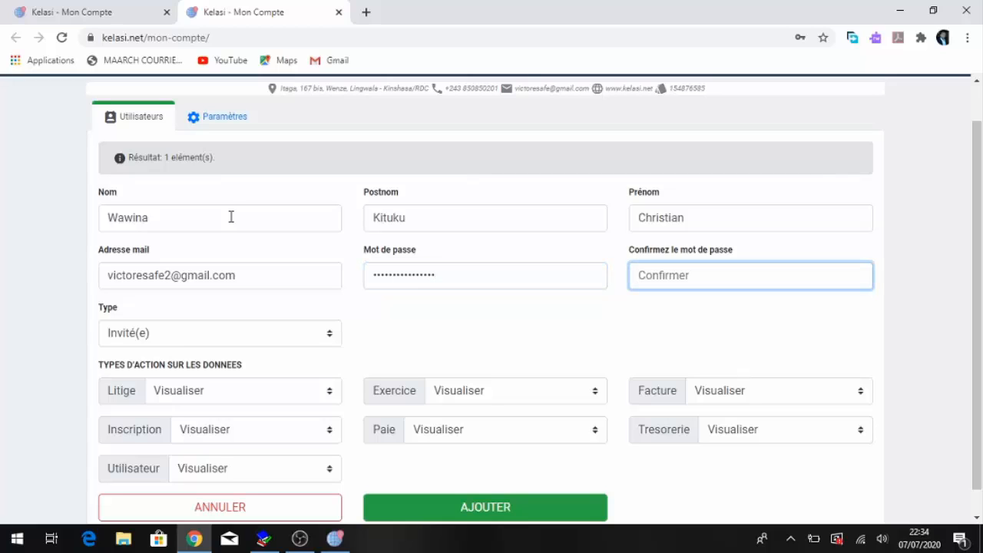
text(••••••••••••••••)
key(Tab)
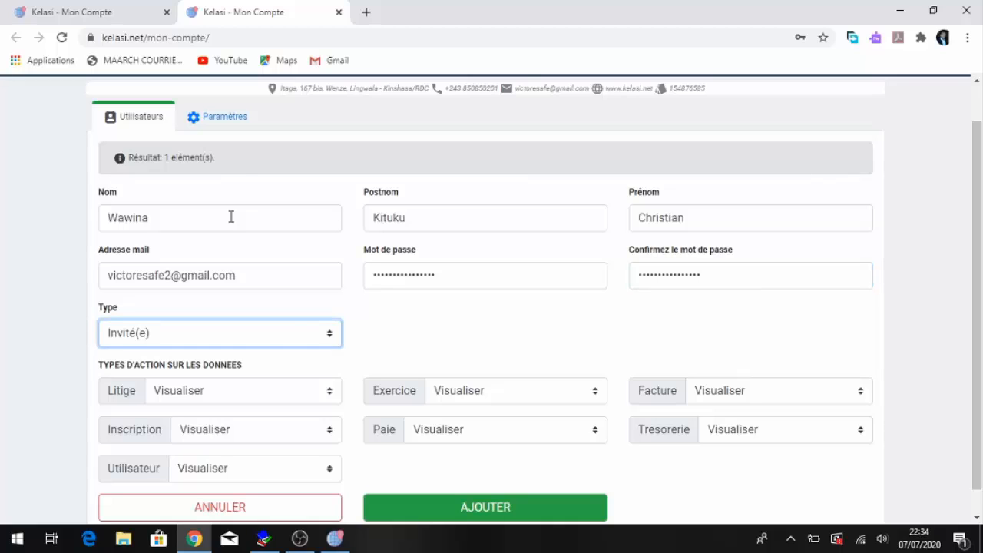
- Set the user type to Invité(e) and the Litige access right to Visualiser
click(293, 333)
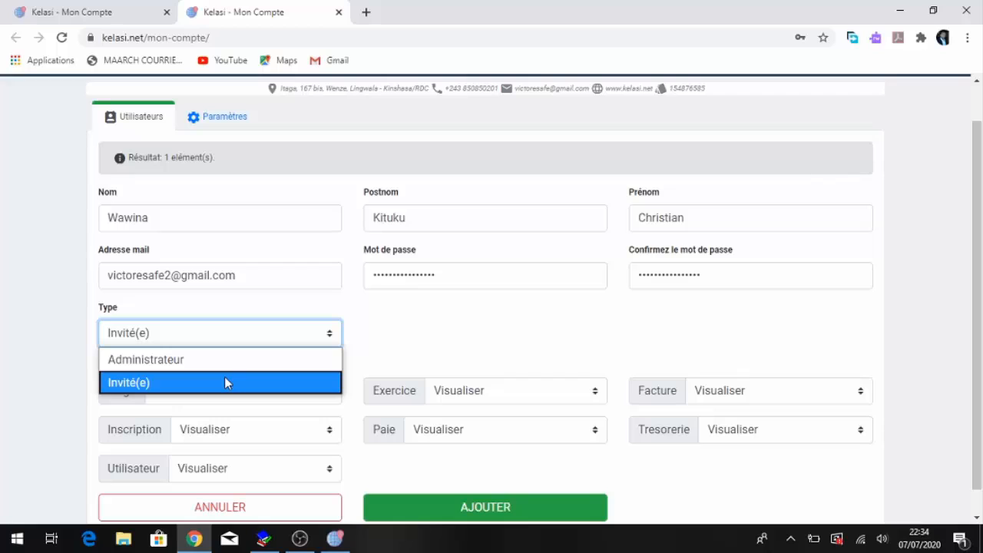
click(226, 382)
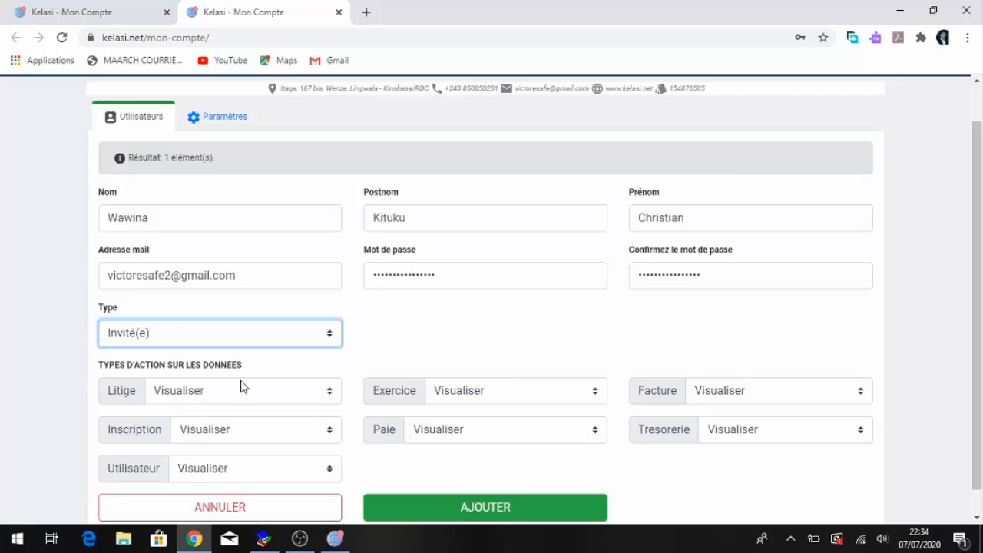
click(235, 390)
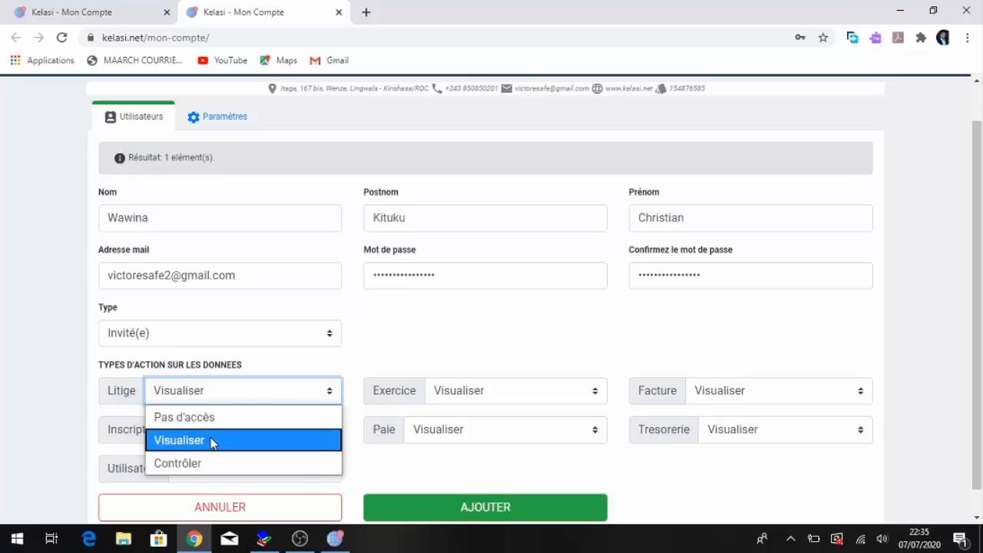
click(212, 443)
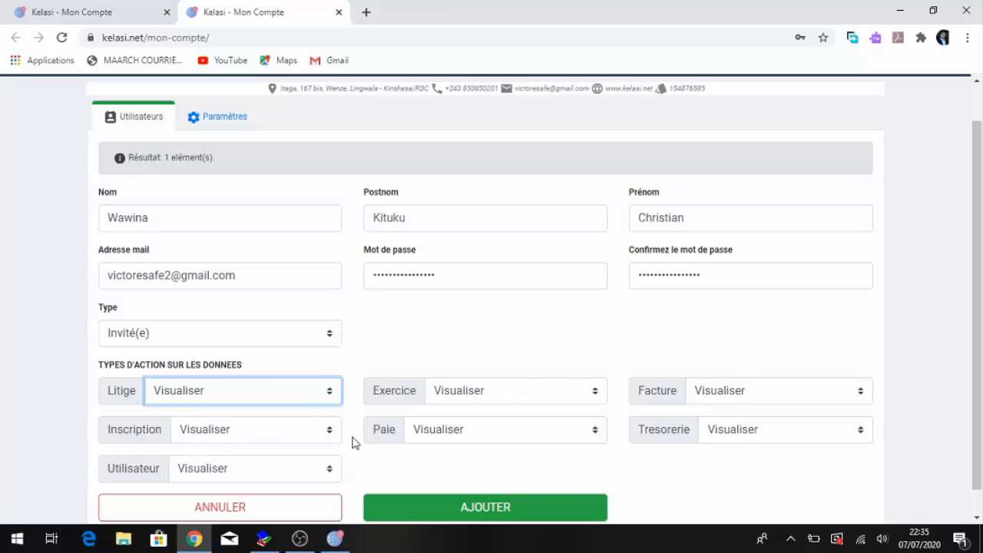
- Set the Utilisateur access right to Pas d'accès
click(257, 468)
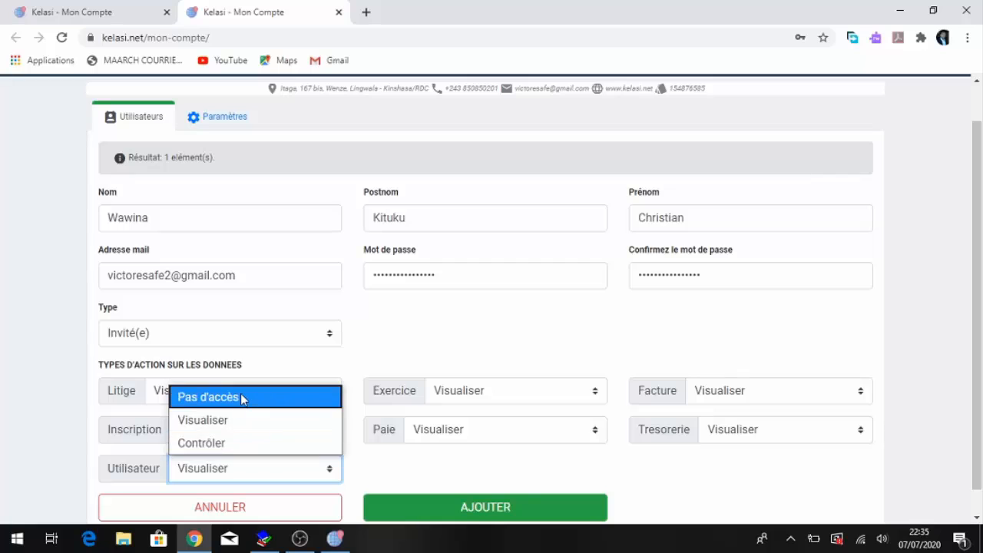
click(241, 397)
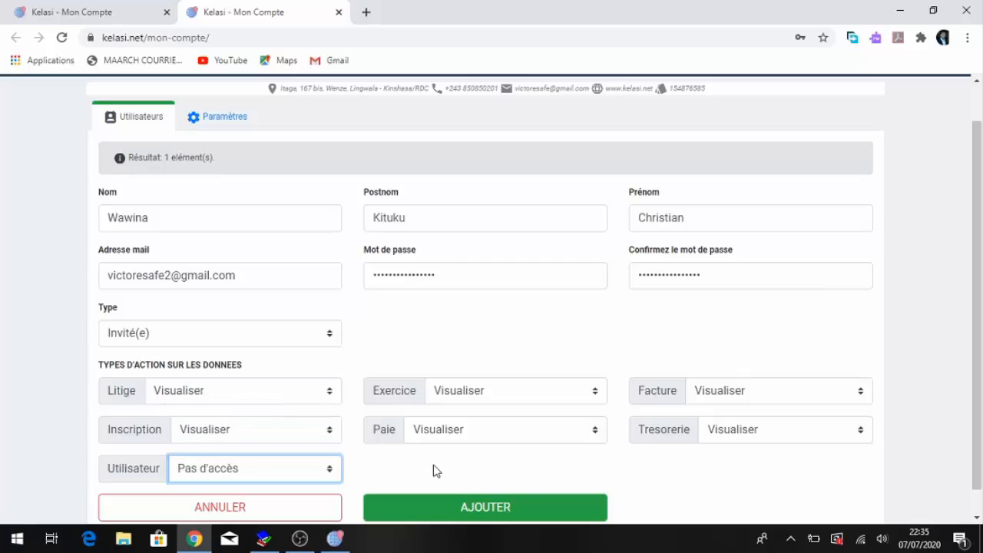
- Add the new guest user and dismiss the browser's offer to save the password
click(459, 507)
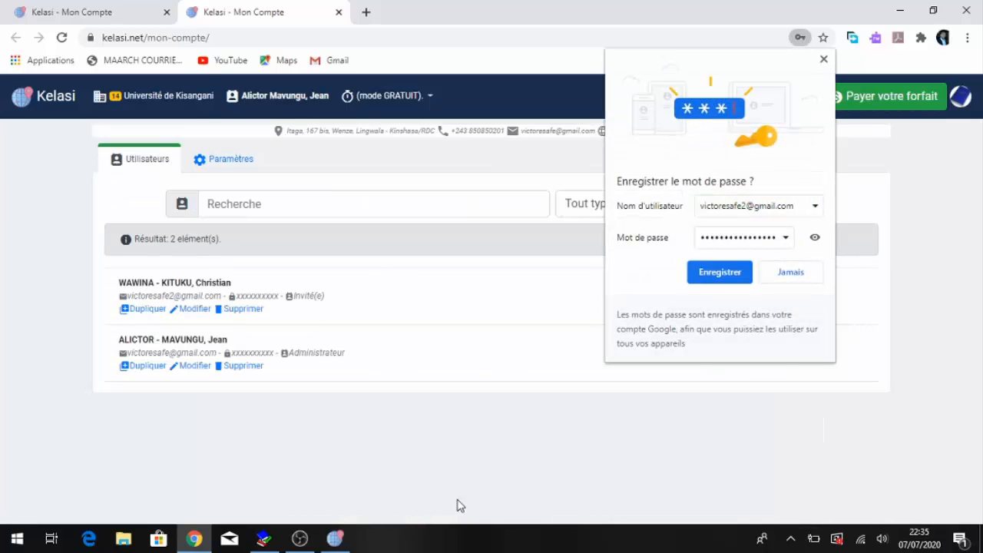
click(822, 60)
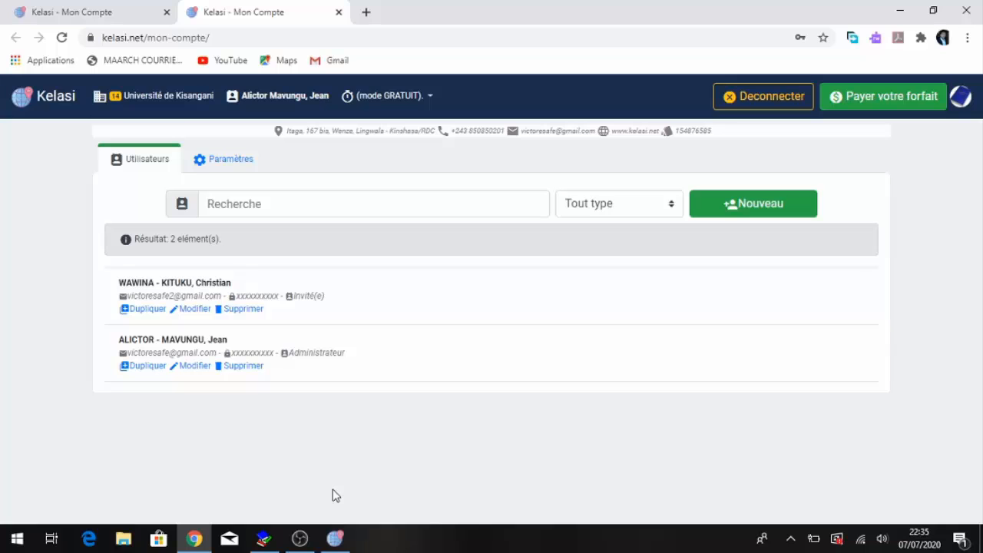
- Switch to the Kelasi desktop application and log out of the administrator session
click(335, 539)
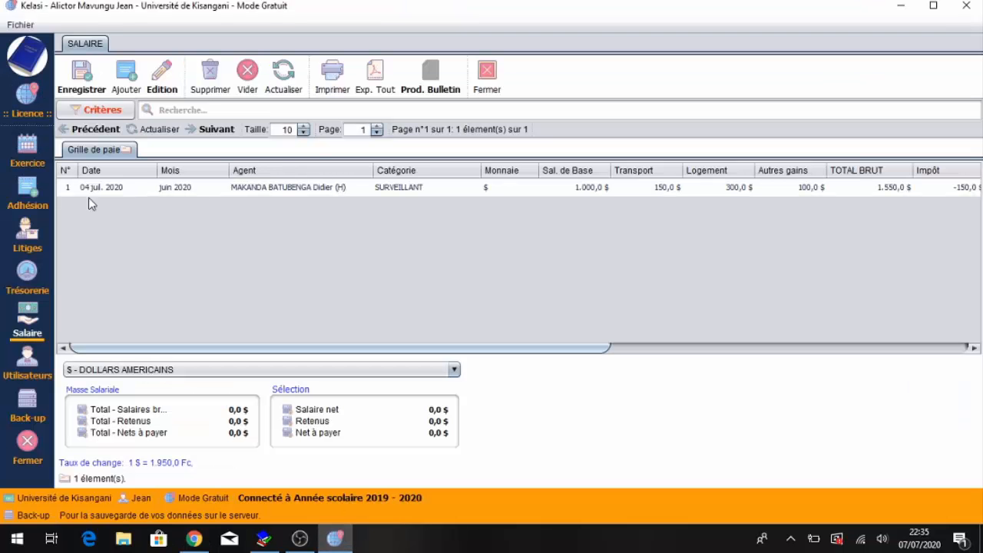
click(26, 25)
click(36, 55)
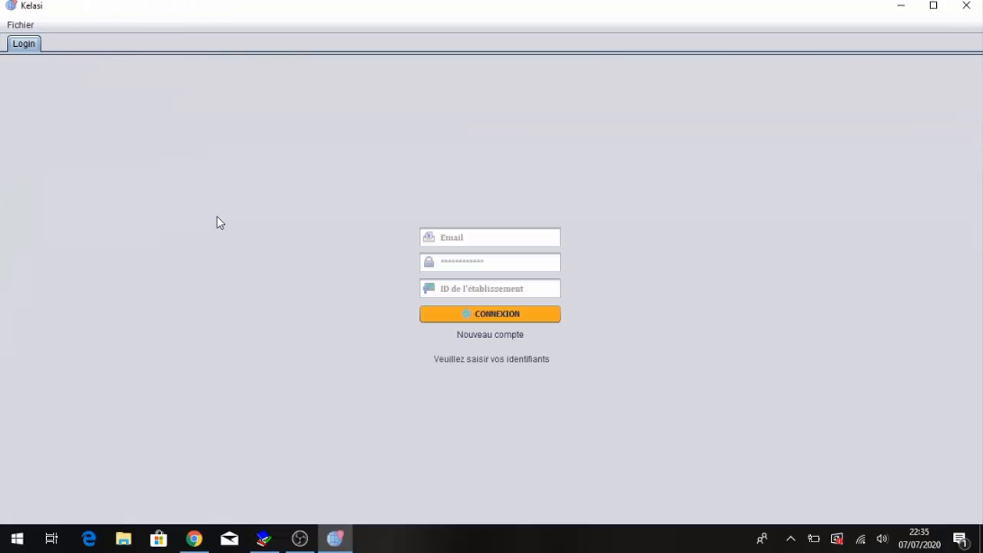
- Log in as the new guest user with the guest's e-mail, the account password and institution ID 14
click(468, 237)
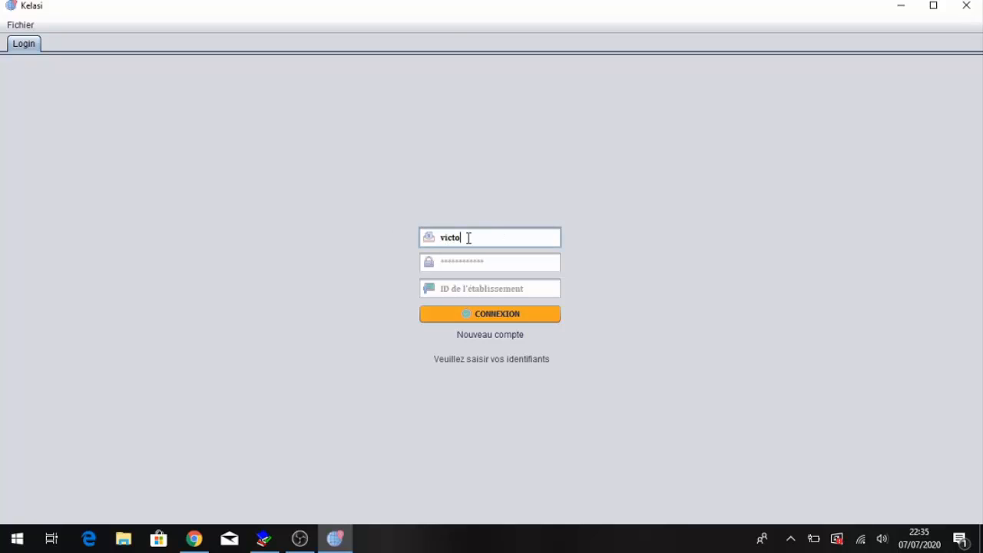
key(Tab)
text(***)
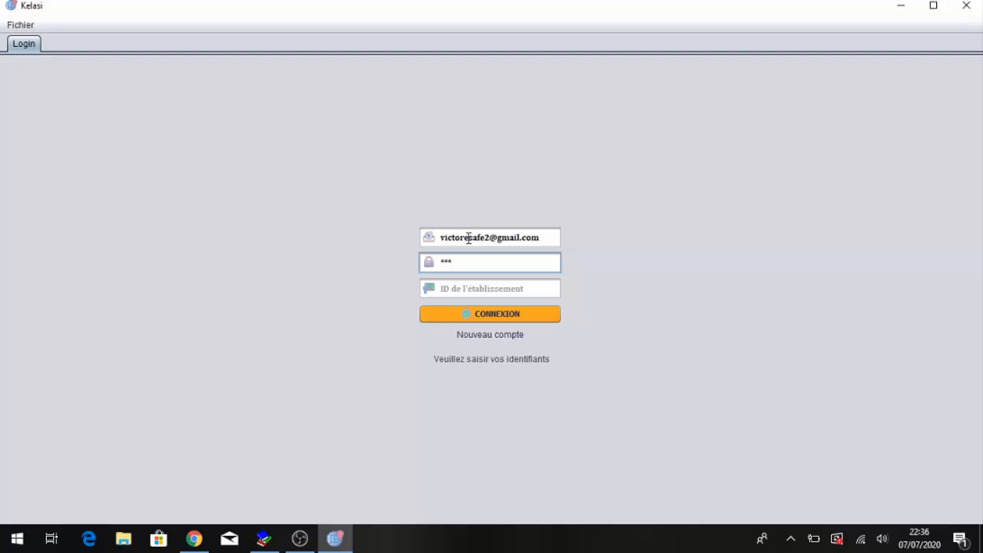
text(*************)
key(Tab)
text(14)
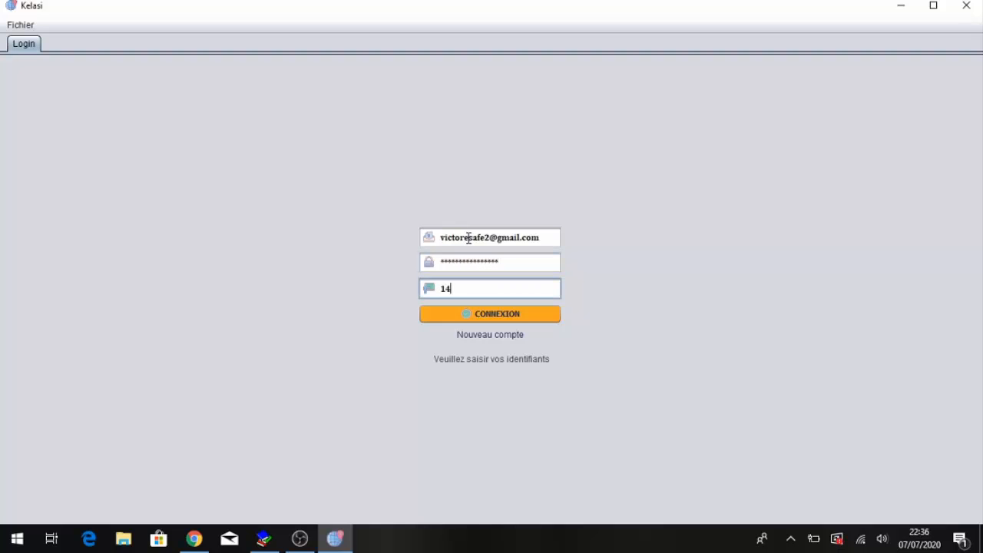
key(Return)
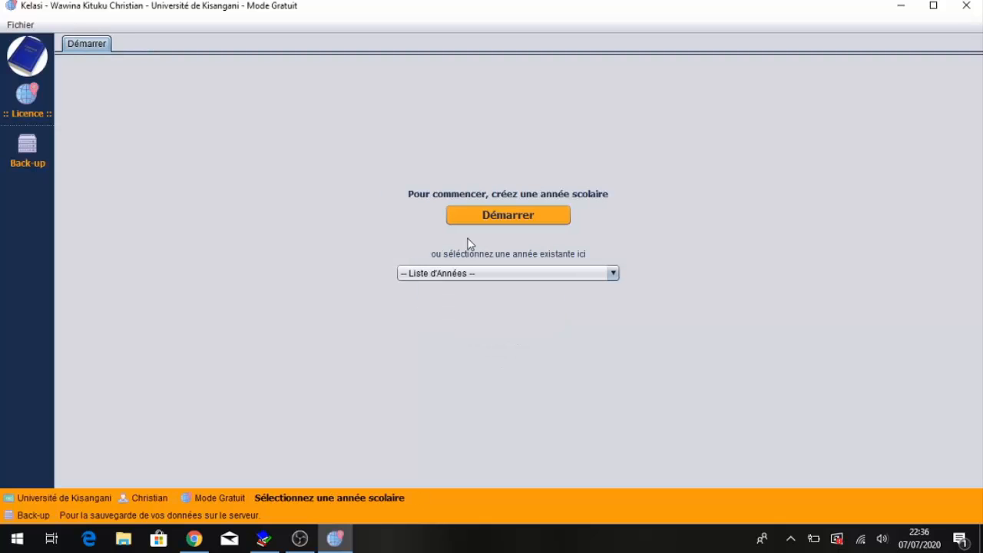
- Select the Année scolaire 2019 - 2020 and open the Adhésion registrations list
click(464, 273)
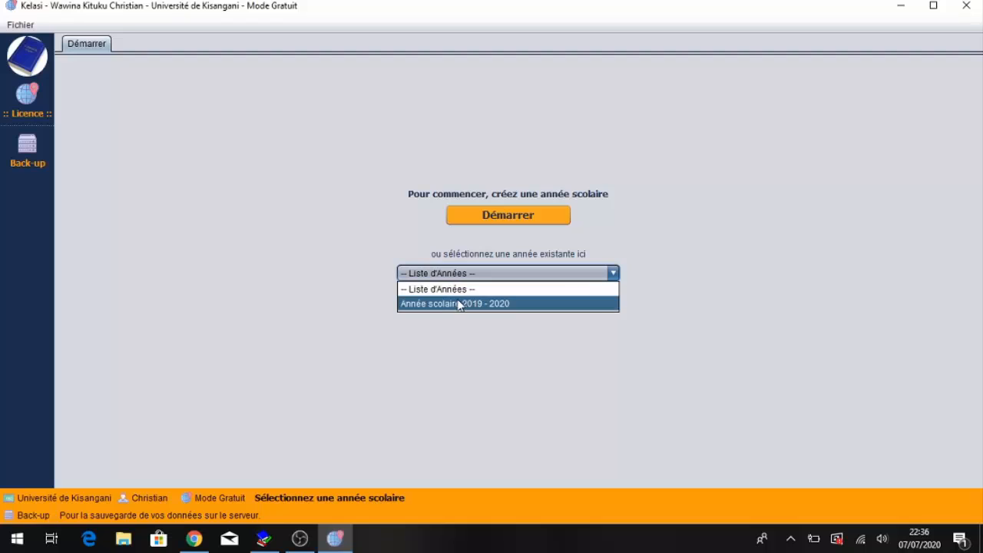
click(454, 303)
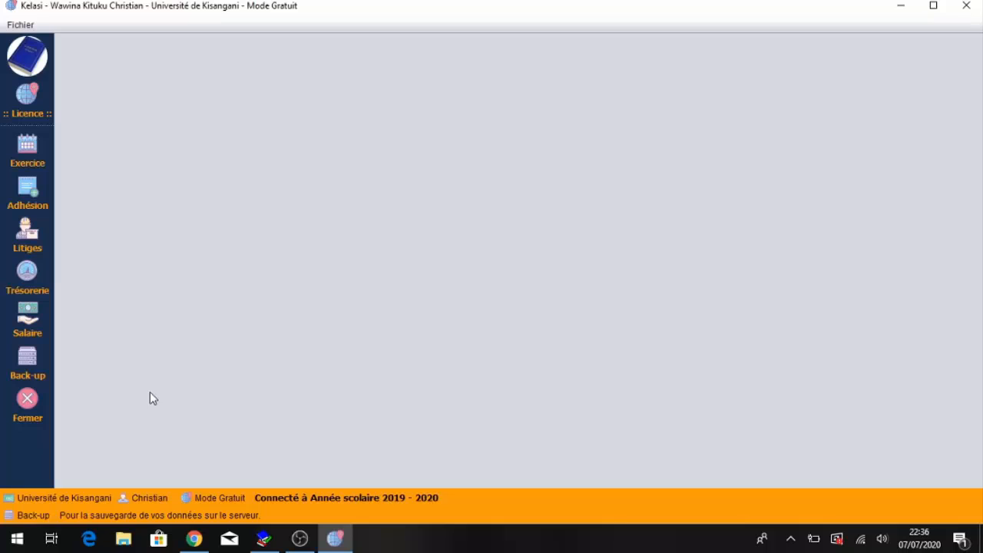
click(34, 198)
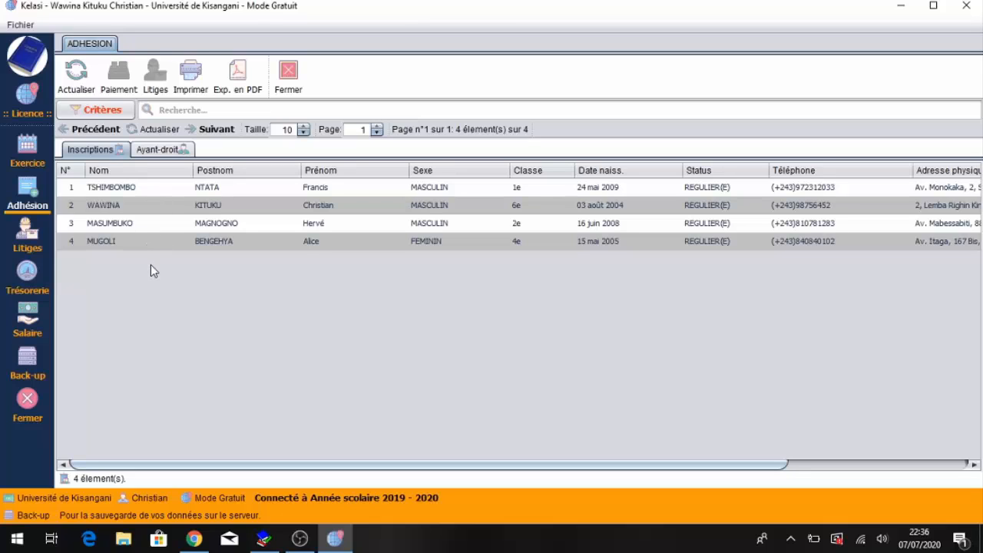
click(129, 190)
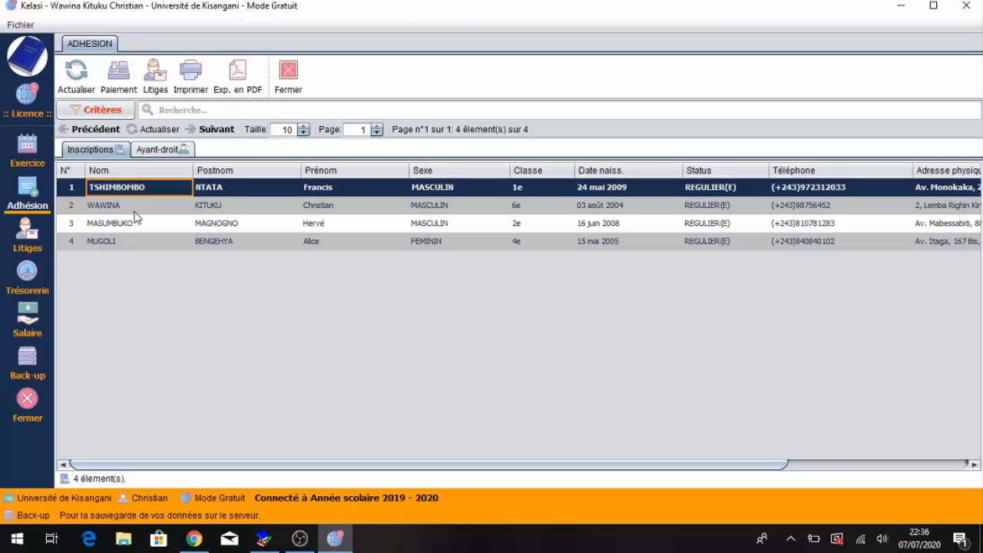
- Open the Litiges module and inspect each pupil's outstanding fees
click(30, 244)
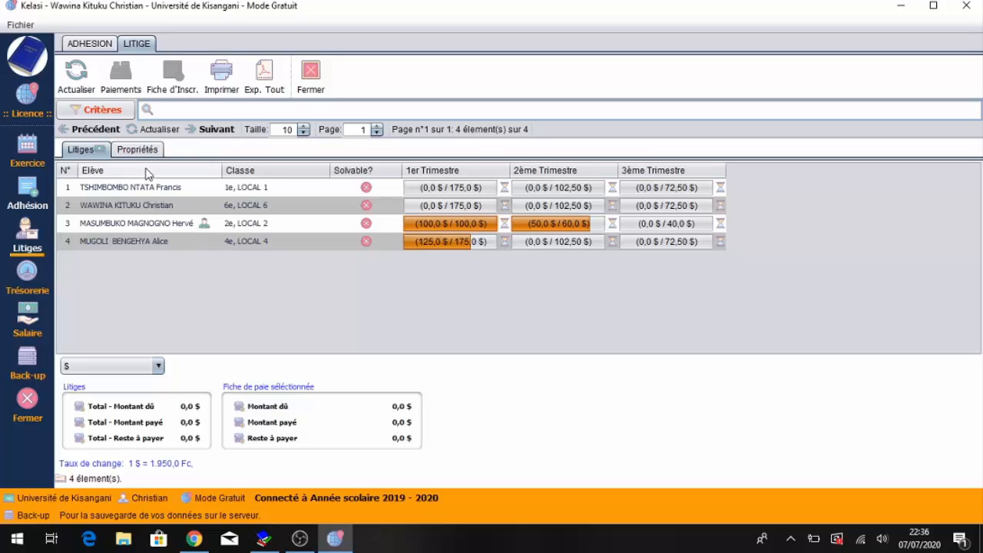
click(148, 190)
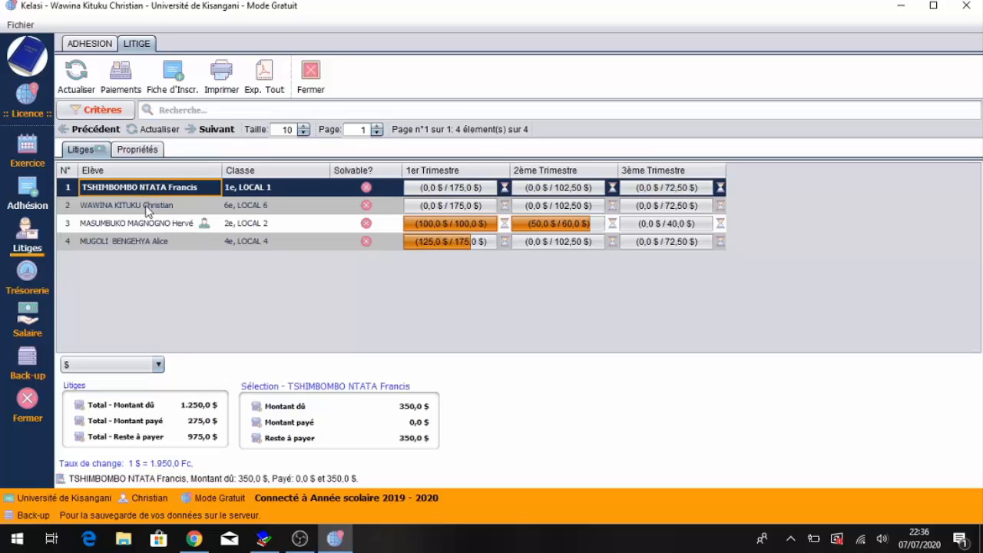
click(148, 207)
click(146, 225)
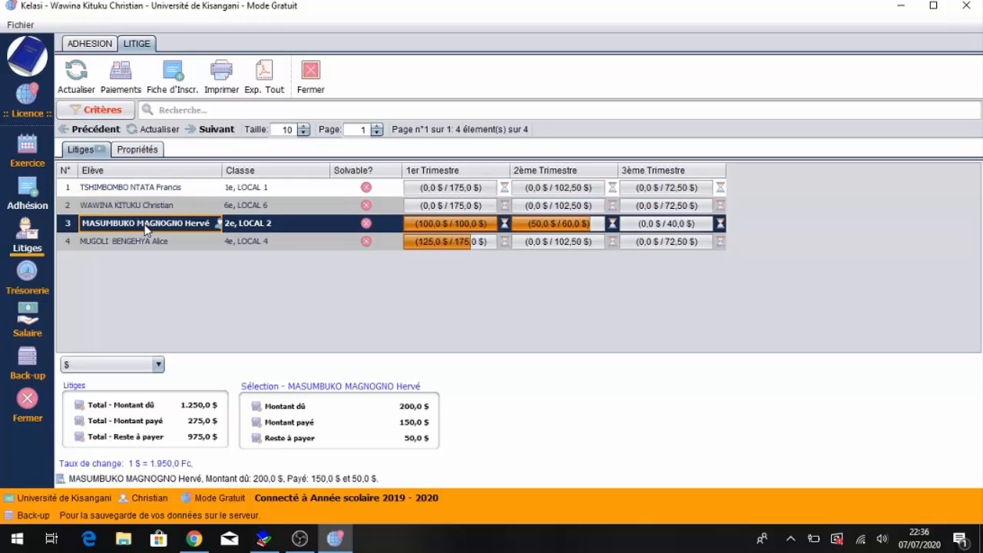
click(145, 242)
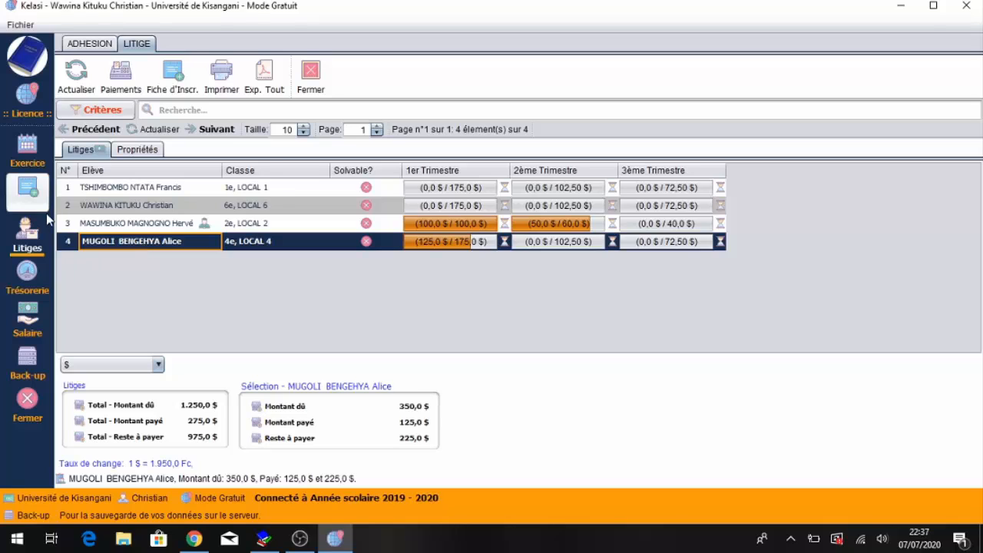
- Log out of the Kelasi desktop application
click(18, 25)
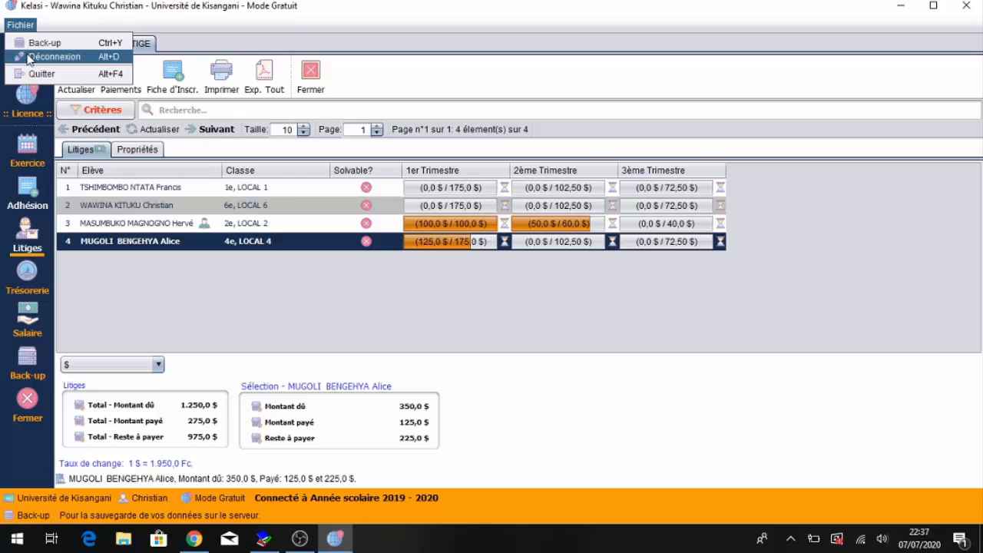
click(29, 57)
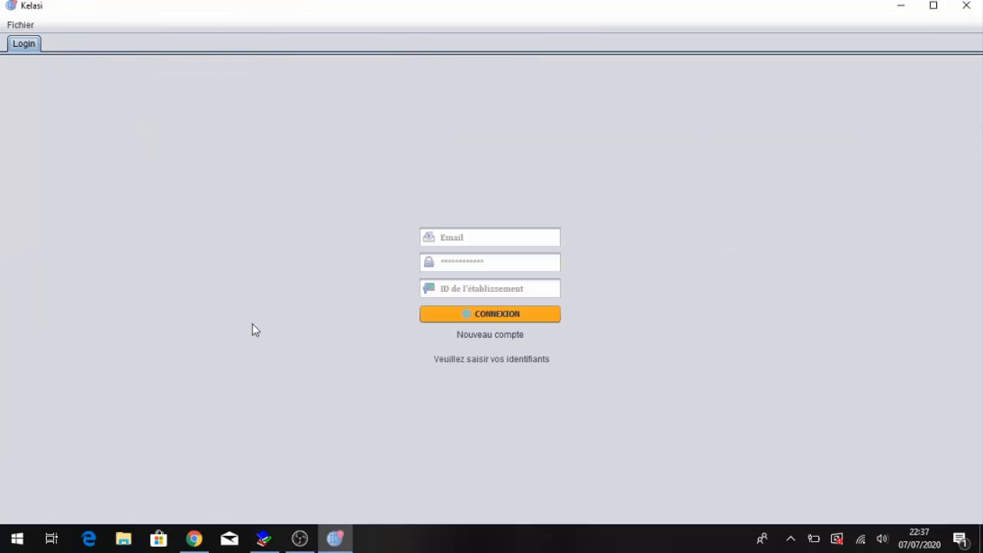
- Edit the guest user on the web account page, setting the Inscription access right to Contrôler, and save
click(194, 538)
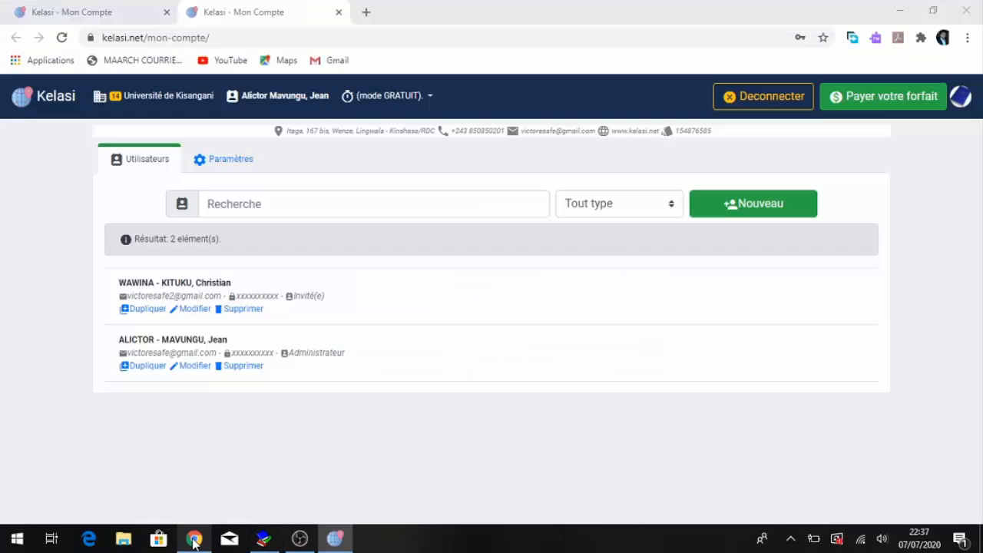
click(185, 310)
click(640, 238)
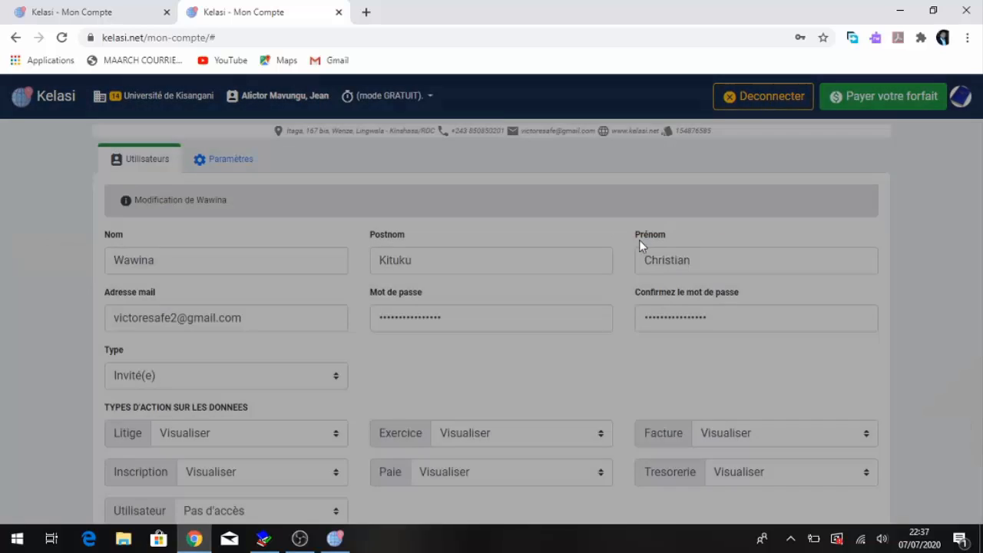
click(299, 538)
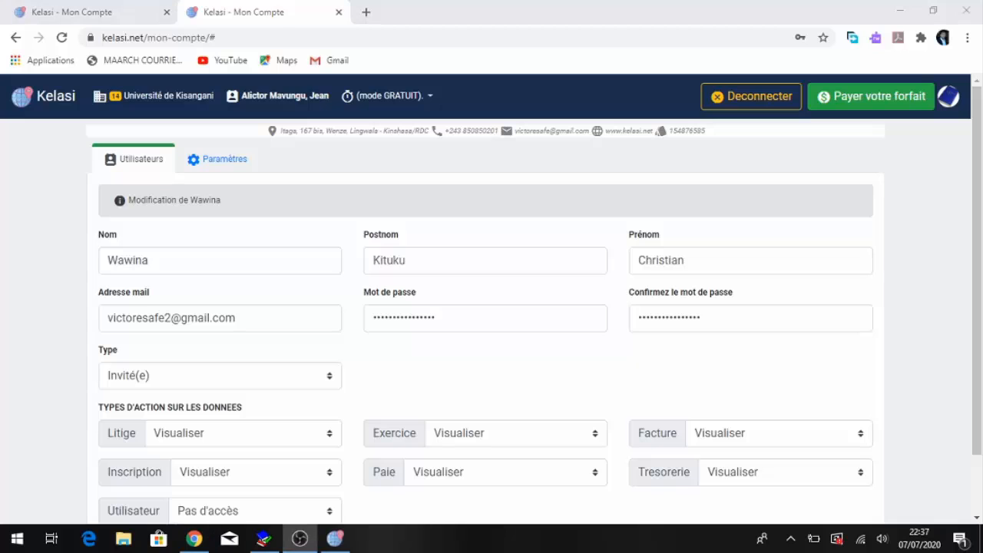
drag(978, 206, 979, 282)
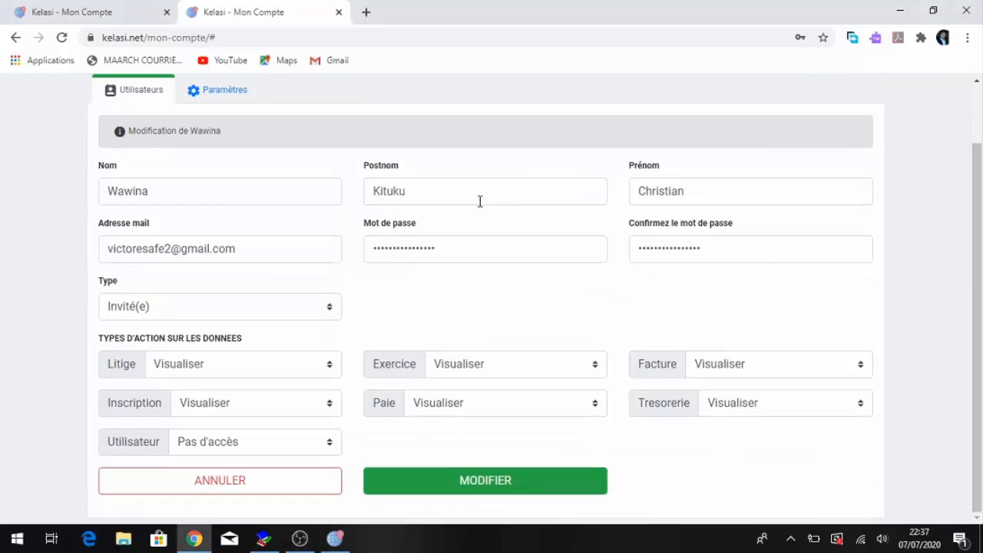
click(208, 405)
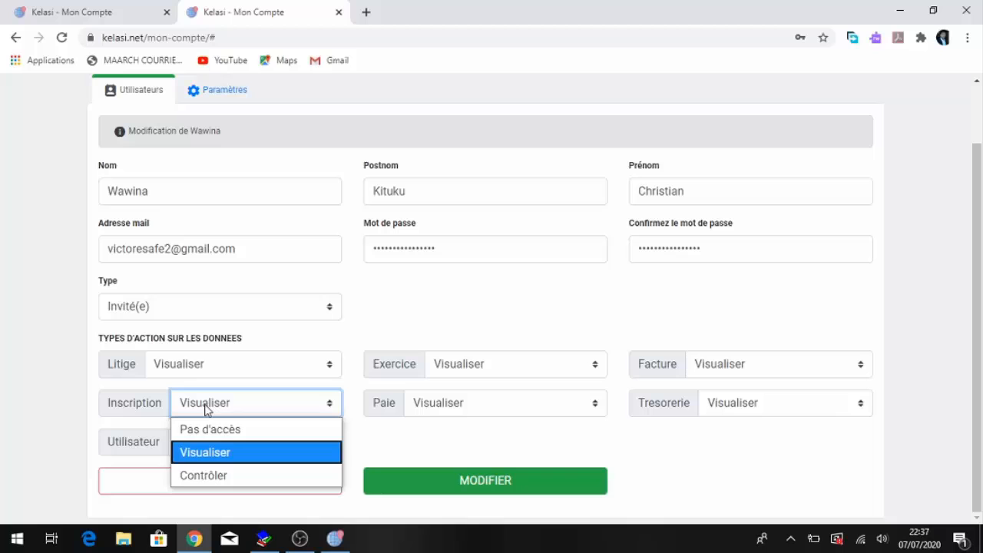
click(204, 476)
click(491, 482)
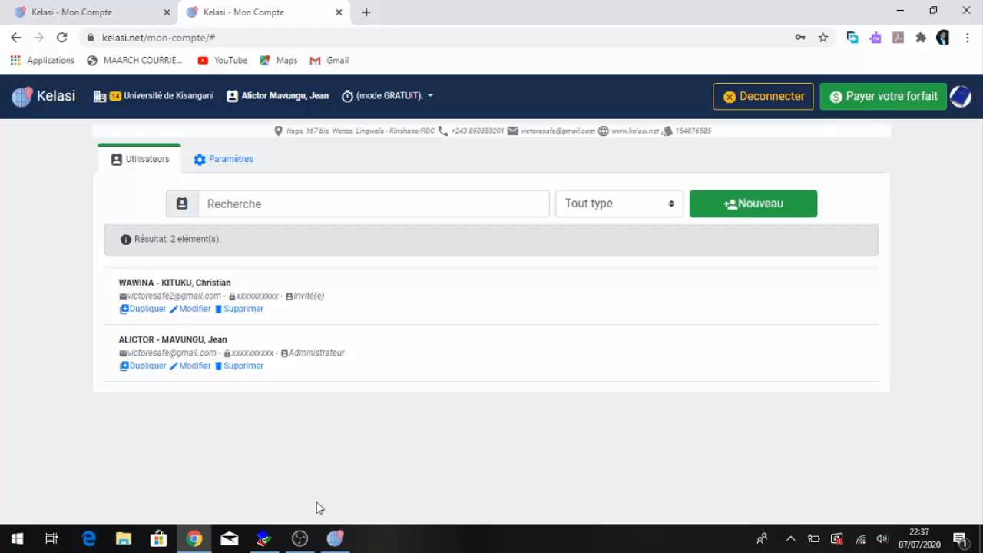
- Log in to the desktop application again as the guest user with e-mail, password and institution ID 14
click(333, 537)
click(478, 241)
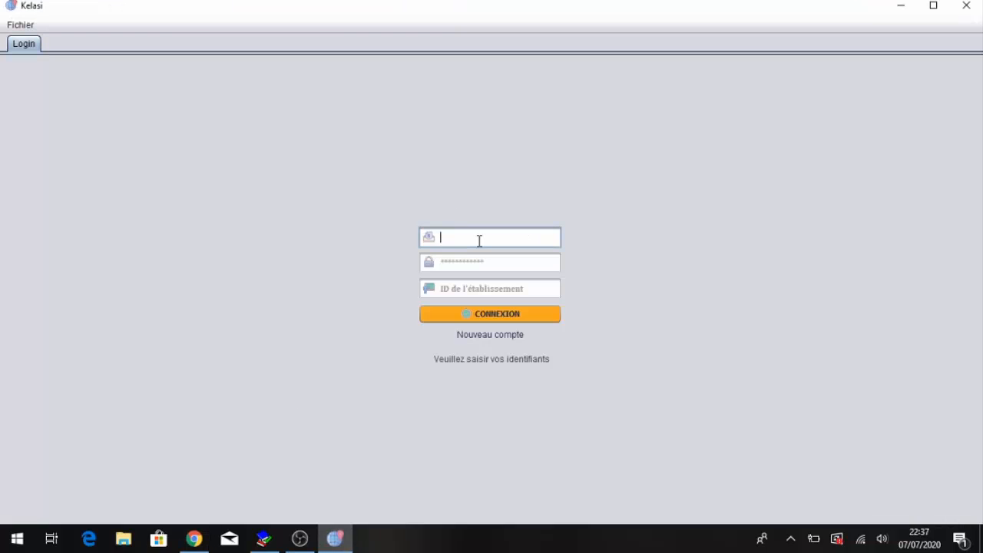
key(Left)
key(Left)
key(Left)
key(Left)
key(Left)
key(Left)
key(Left)
key(Left)
key(Left)
text(2)
key(Tab)
text(*******)
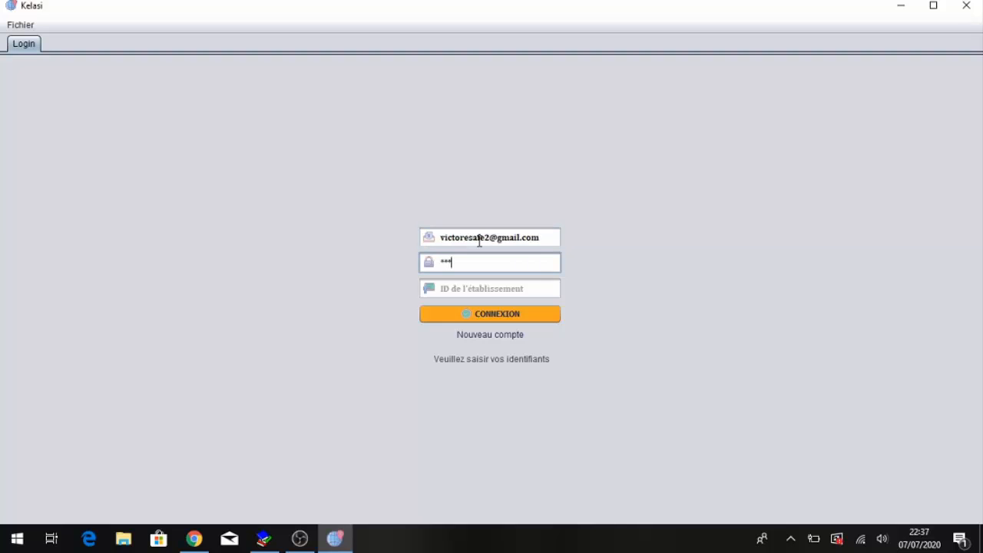
text(*********)
key(Tab)
text(1)
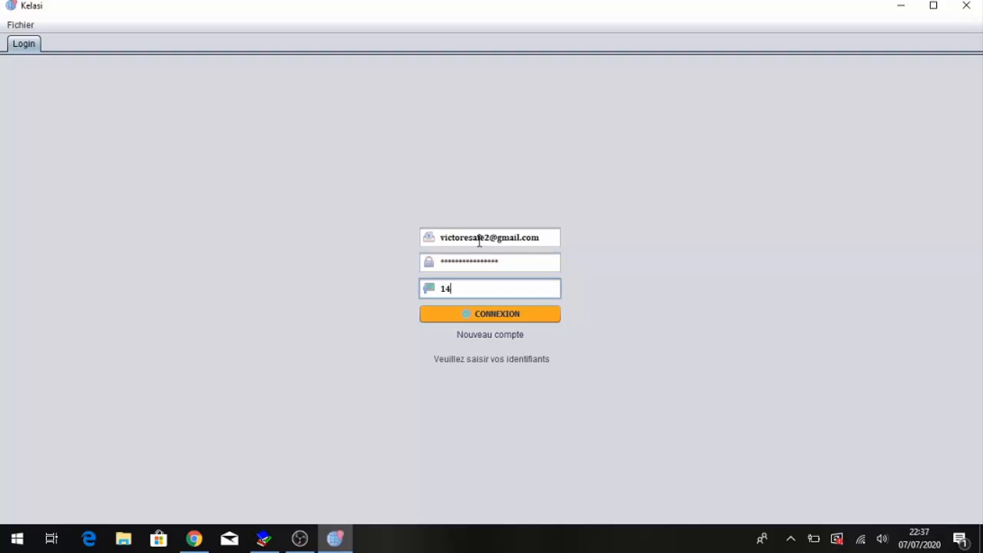
text(4)
key(Return)
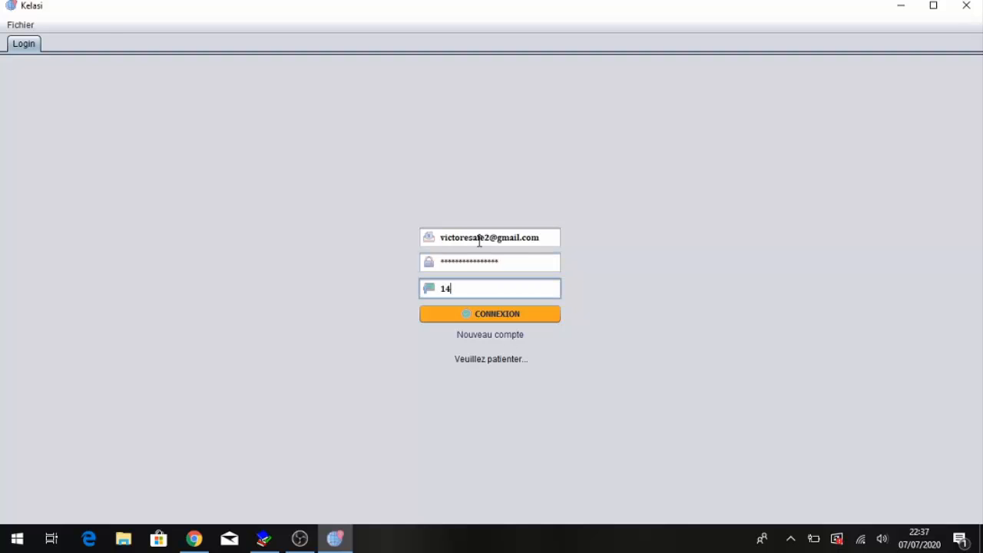
- Select the Année scolaire 2019 - 2020 and open the Adhésion registrations list
click(474, 274)
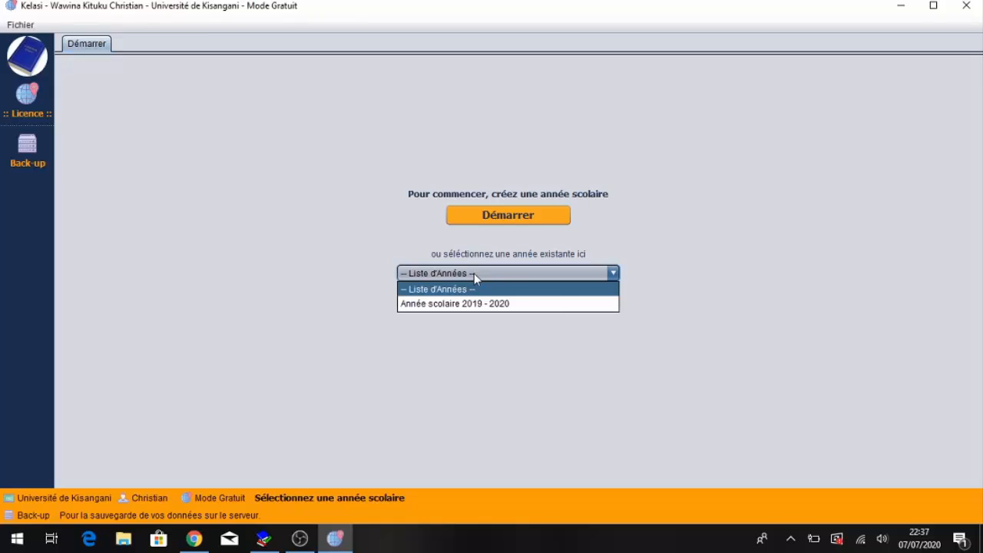
click(470, 299)
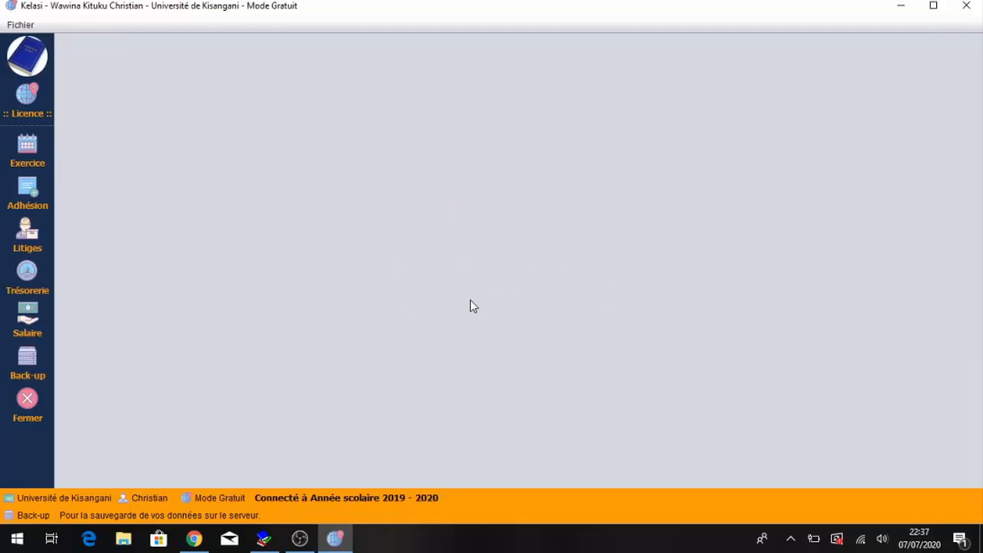
click(44, 198)
click(122, 189)
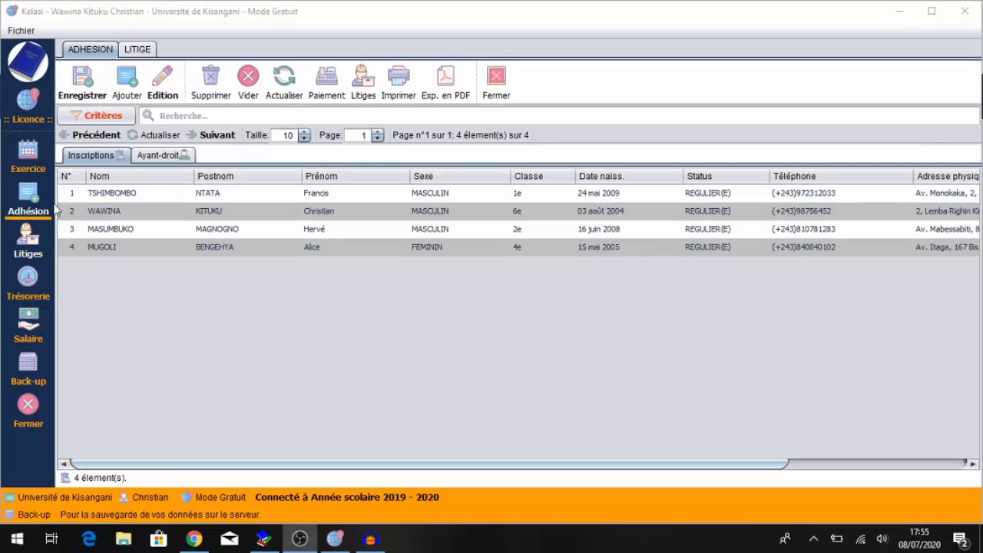
- Log out of the desktop application and return to the web account page
click(20, 25)
click(46, 62)
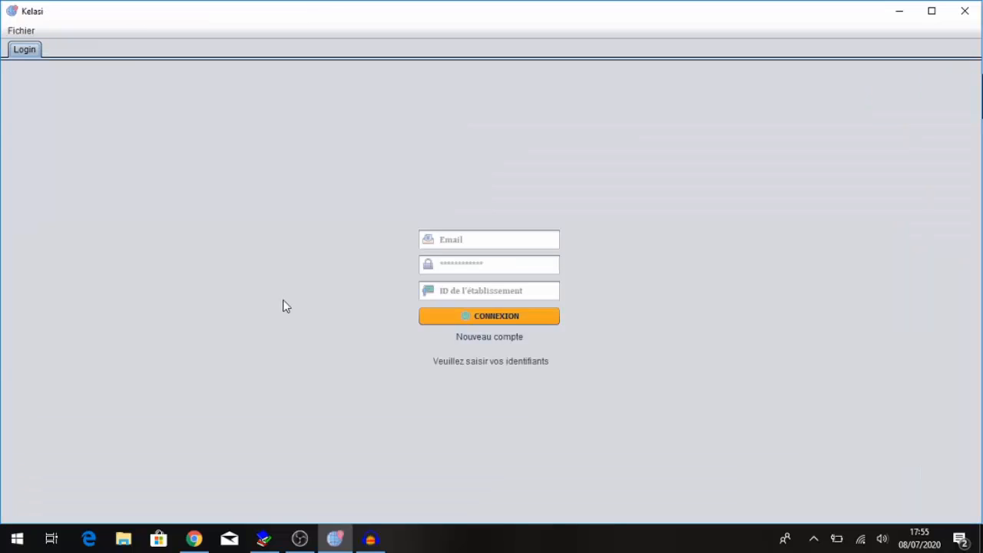
click(194, 538)
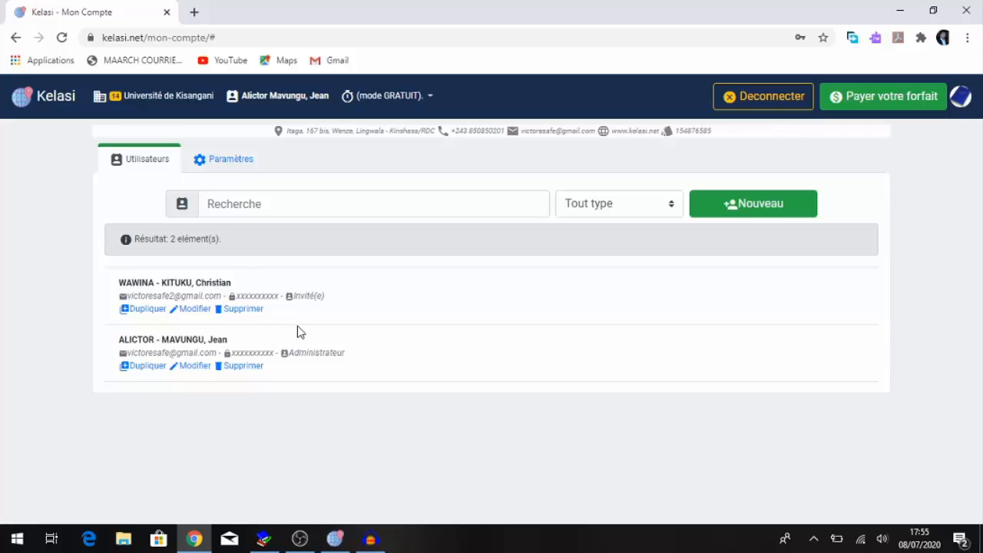
- Delete the guest user's account from the user list, confirming the deletion
click(252, 310)
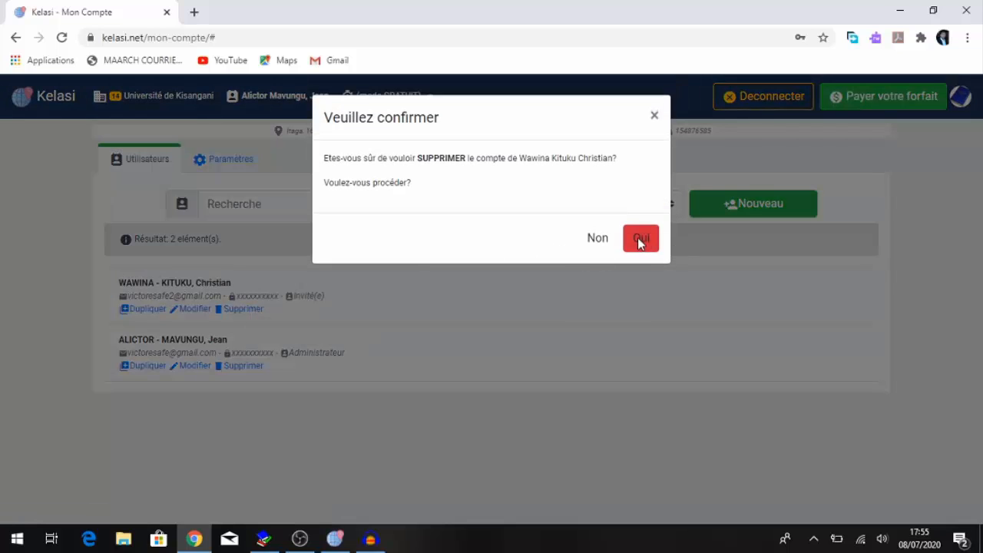
click(639, 238)
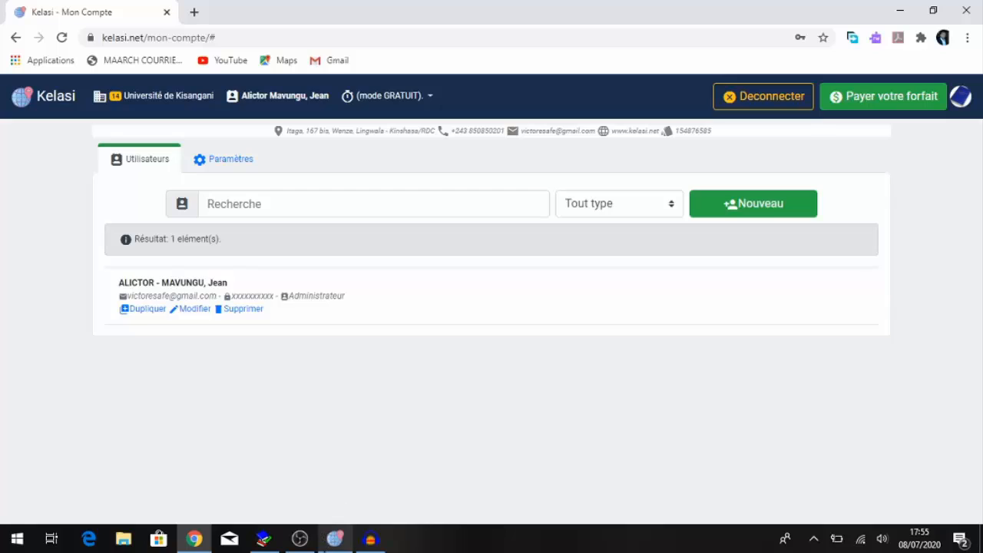
- Try to log in to the desktop application with the deleted guest's e-mail, password and institution ID 14
click(335, 538)
click(473, 239)
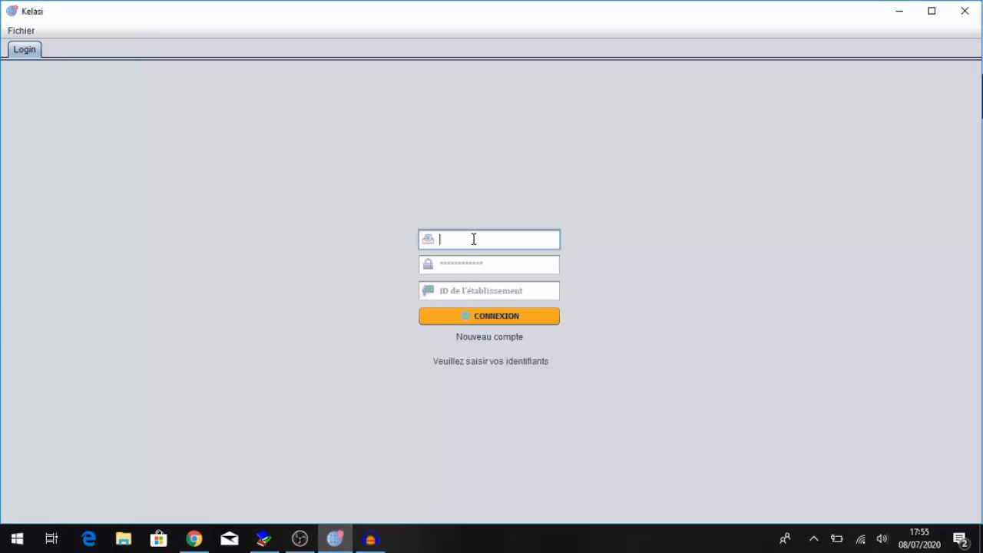
key(Tab)
text(***)
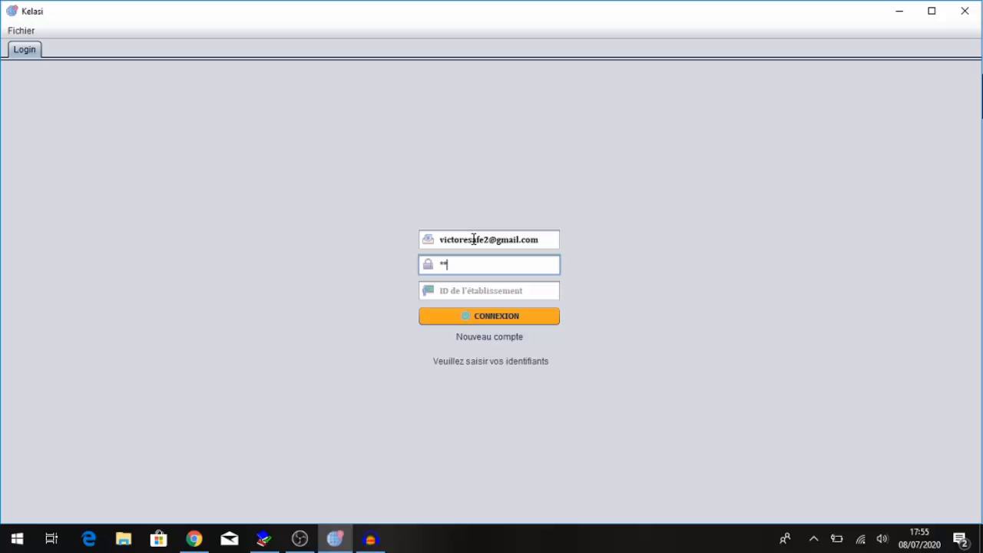
text(*************)
key(Tab)
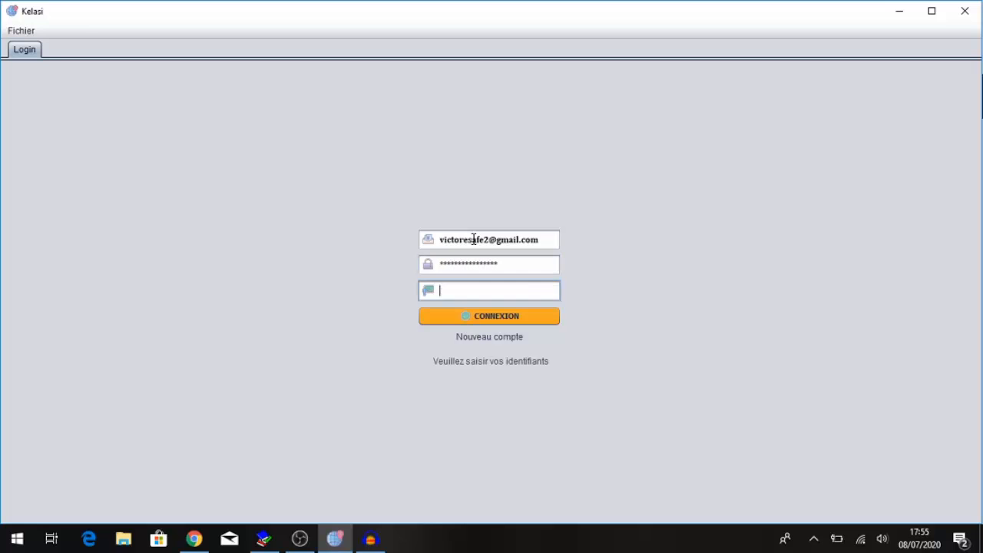
text(14)
key(Return)
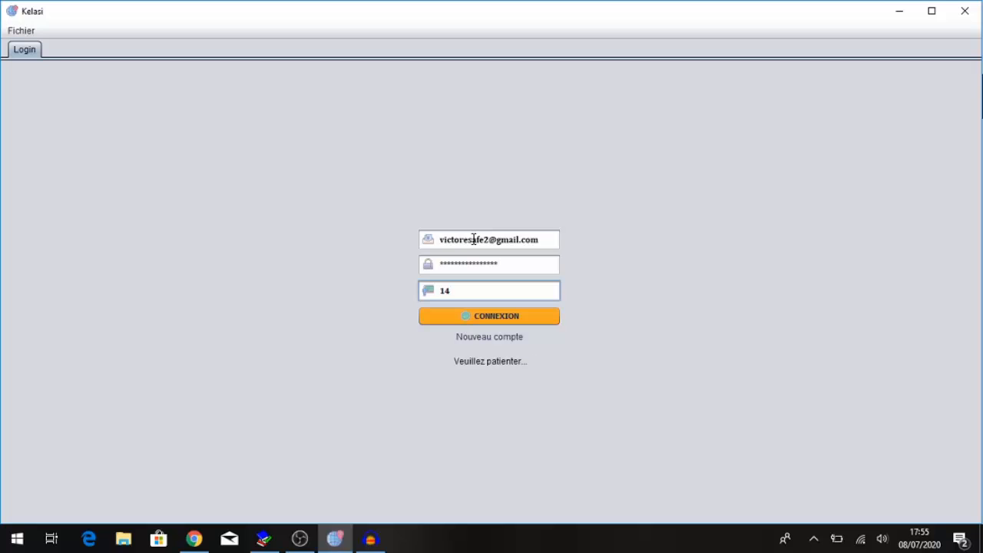